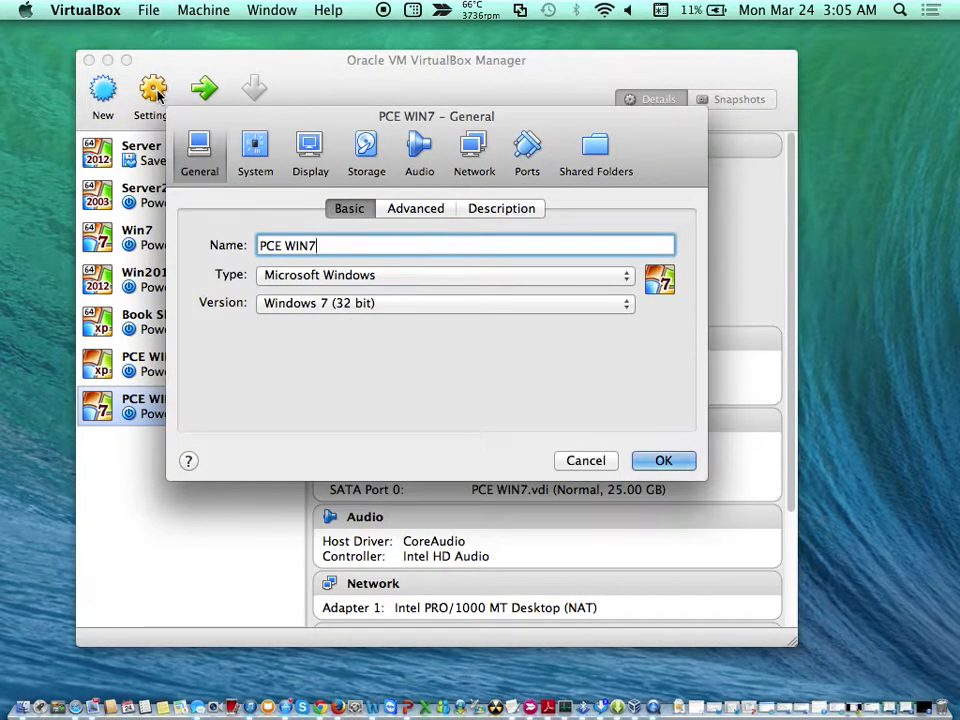
# In the PCE WIN7 storage settings, mark the PCE WIN7.vdi hard disk as a solid-state drive.
pyautogui.click(371, 149)
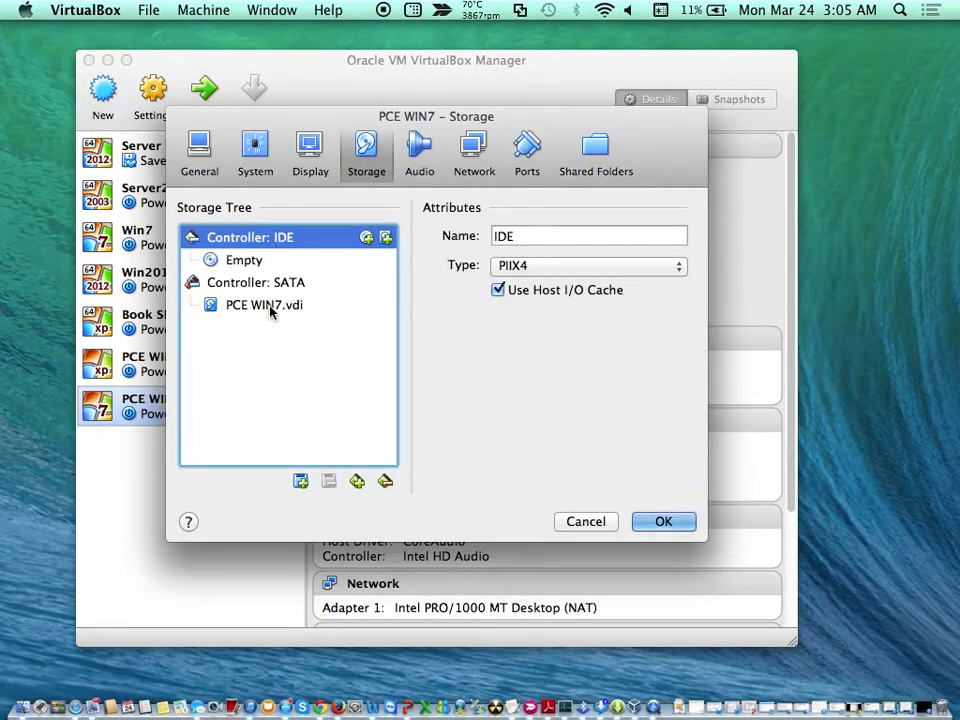
pyautogui.moveTo(269, 311)
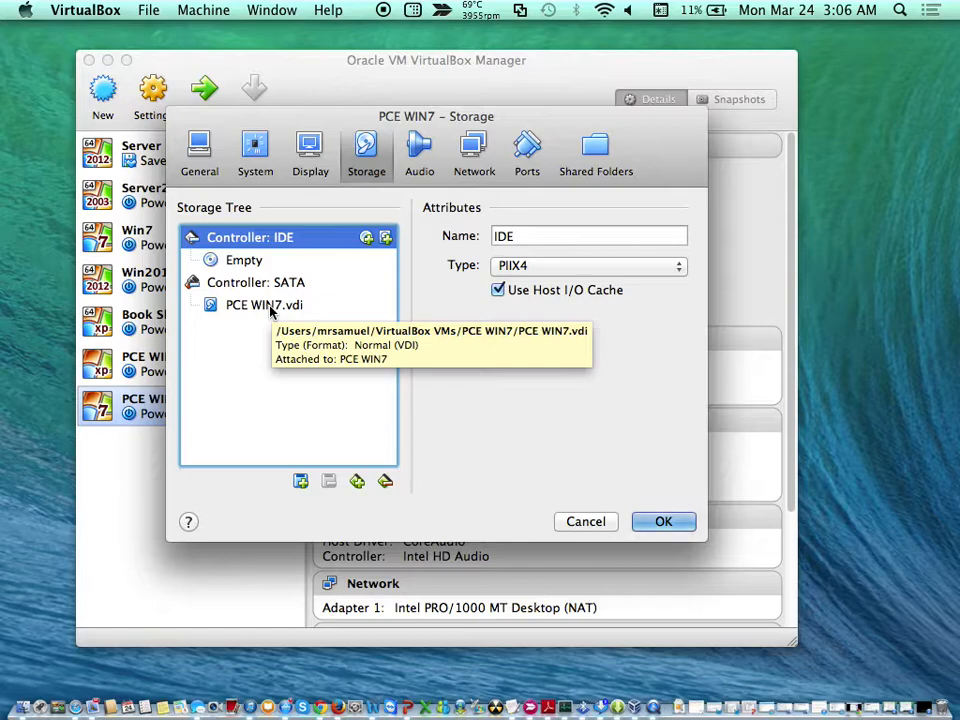
pyautogui.click(258, 307)
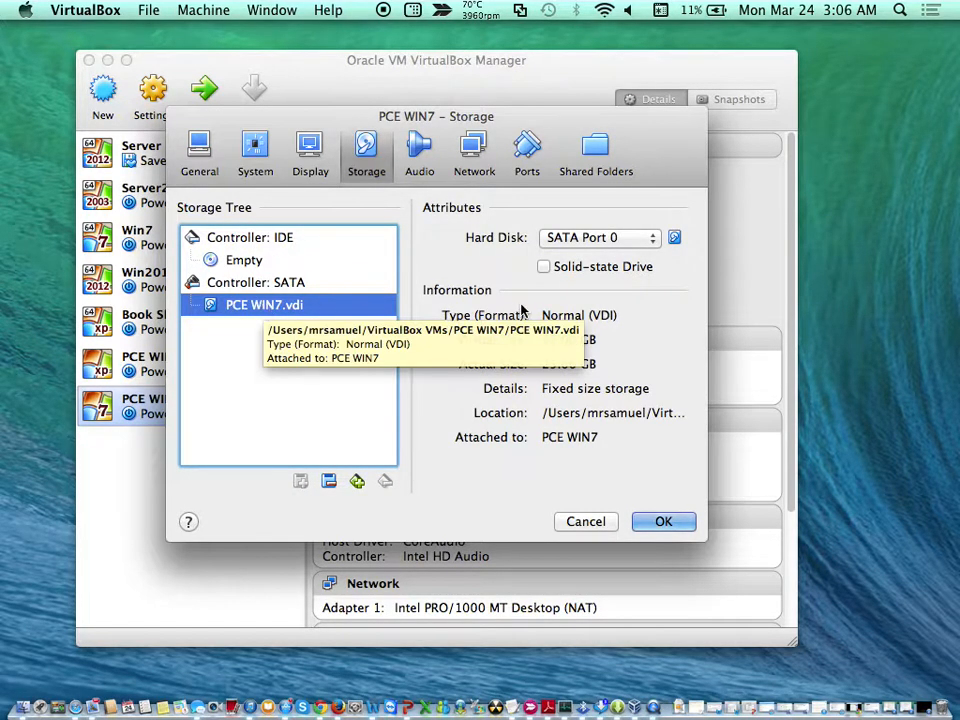
pyautogui.click(544, 267)
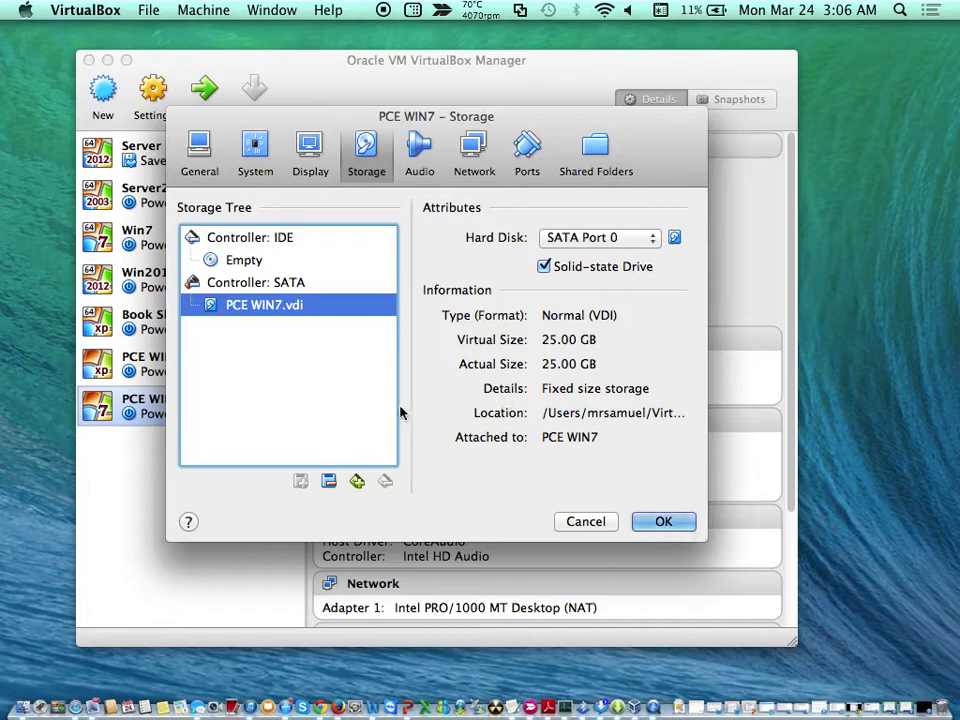
# Add a CD/DVD drive to the SATA controller, loaded with the en_windows_7_ultimate ISO from the Desktop.
pyautogui.click(288, 286)
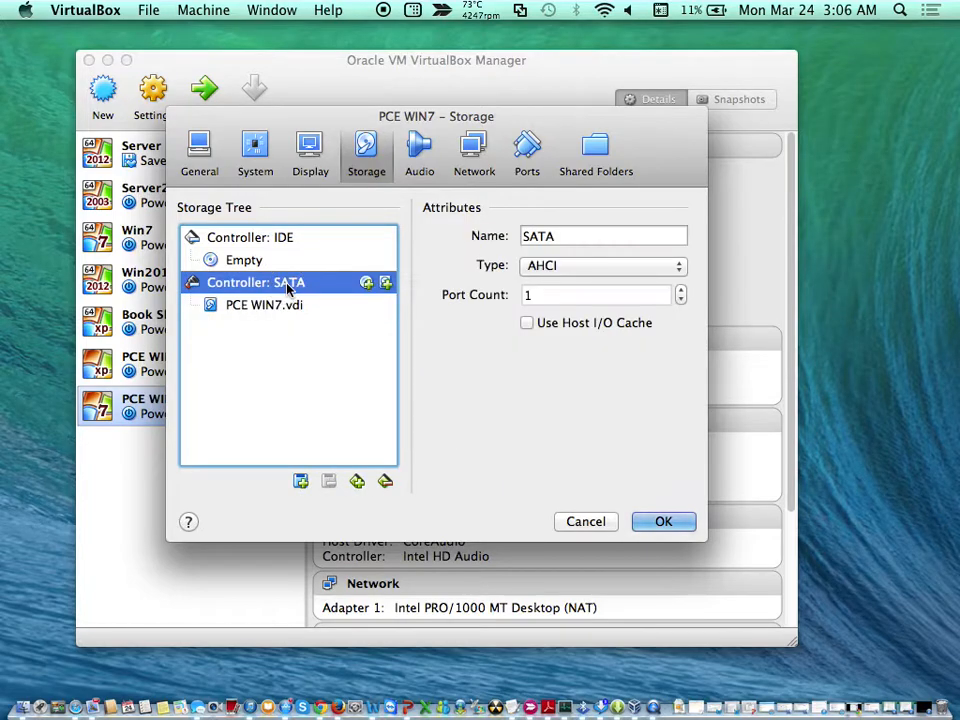
pyautogui.click(368, 284)
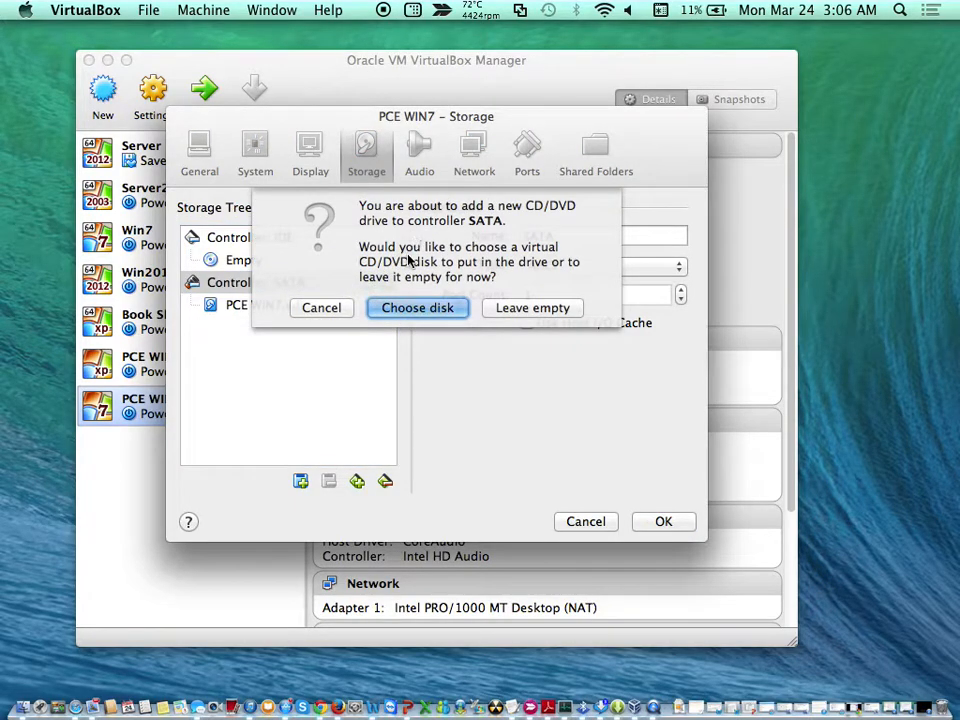
pyautogui.click(404, 315)
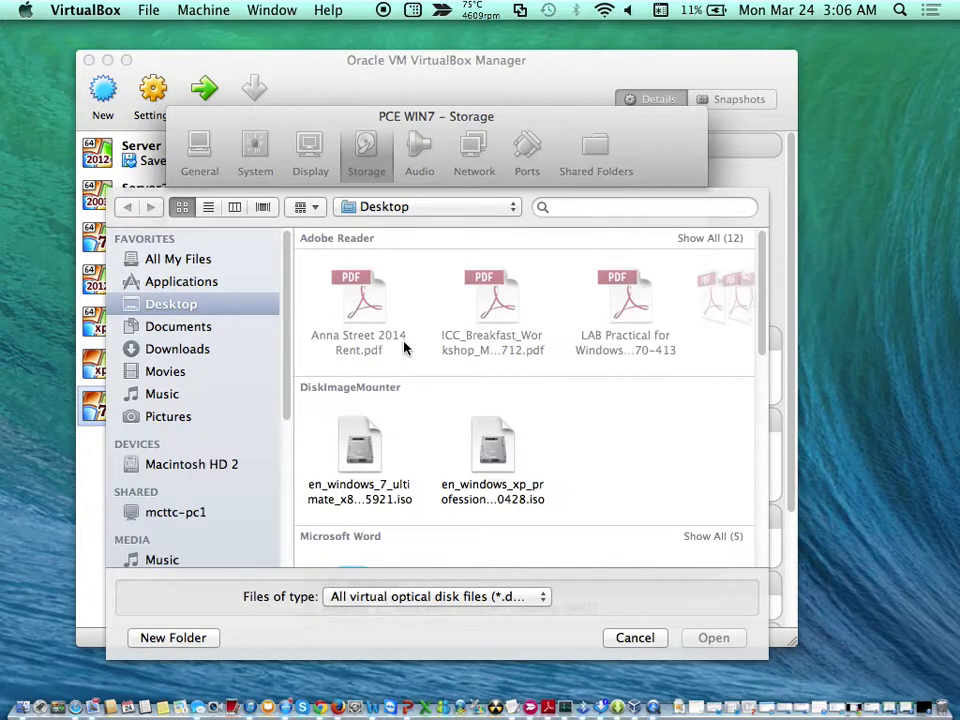
pyautogui.scroll(-1, 393, 404)
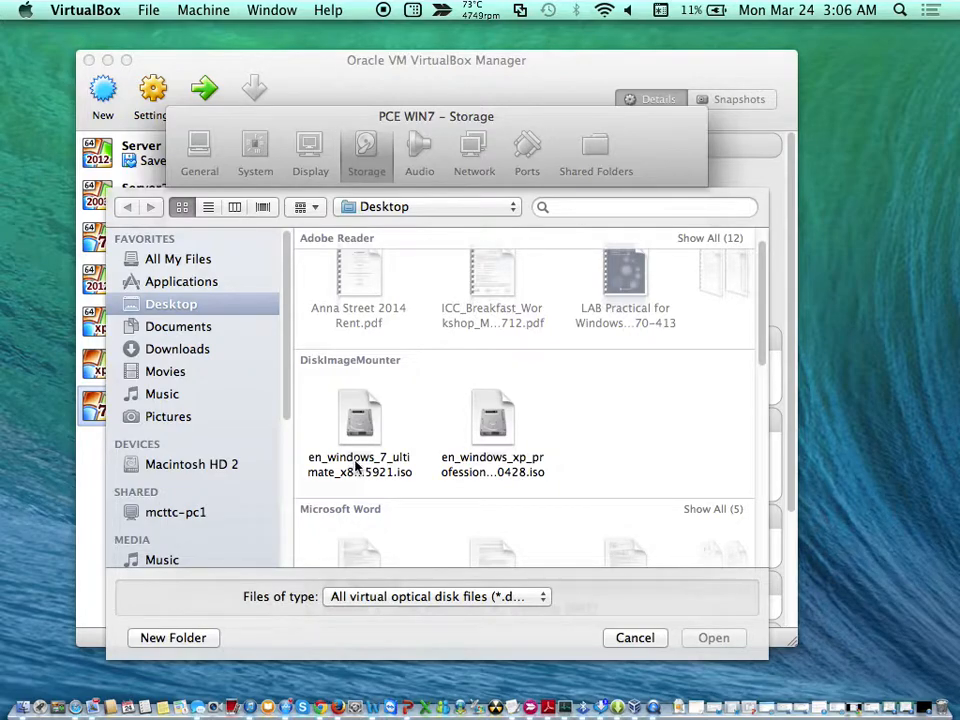
pyautogui.click(357, 465)
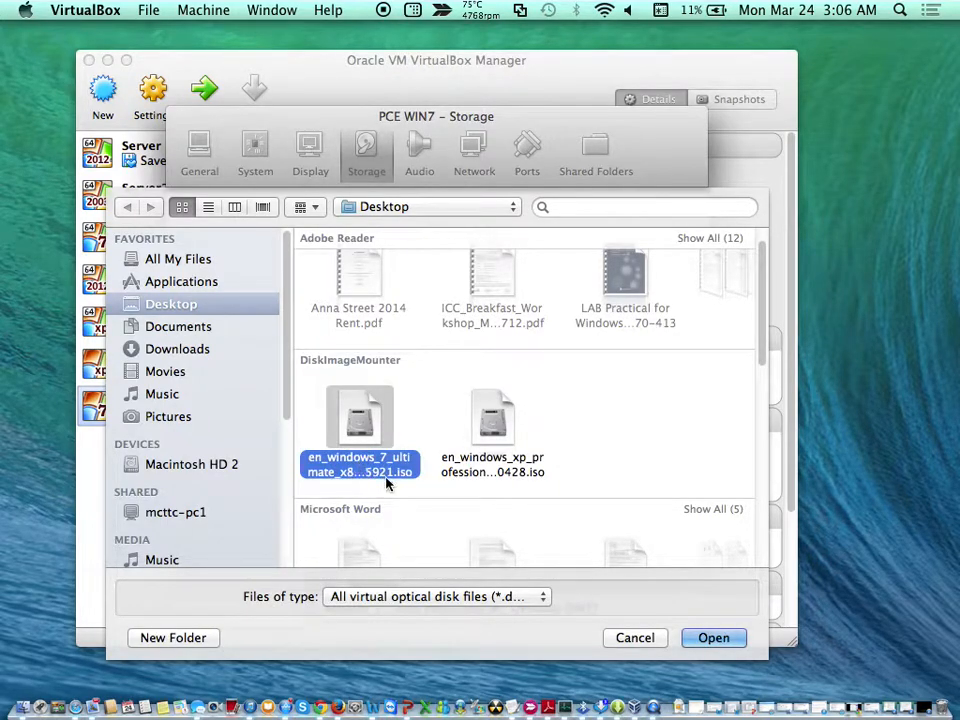
pyautogui.click(710, 638)
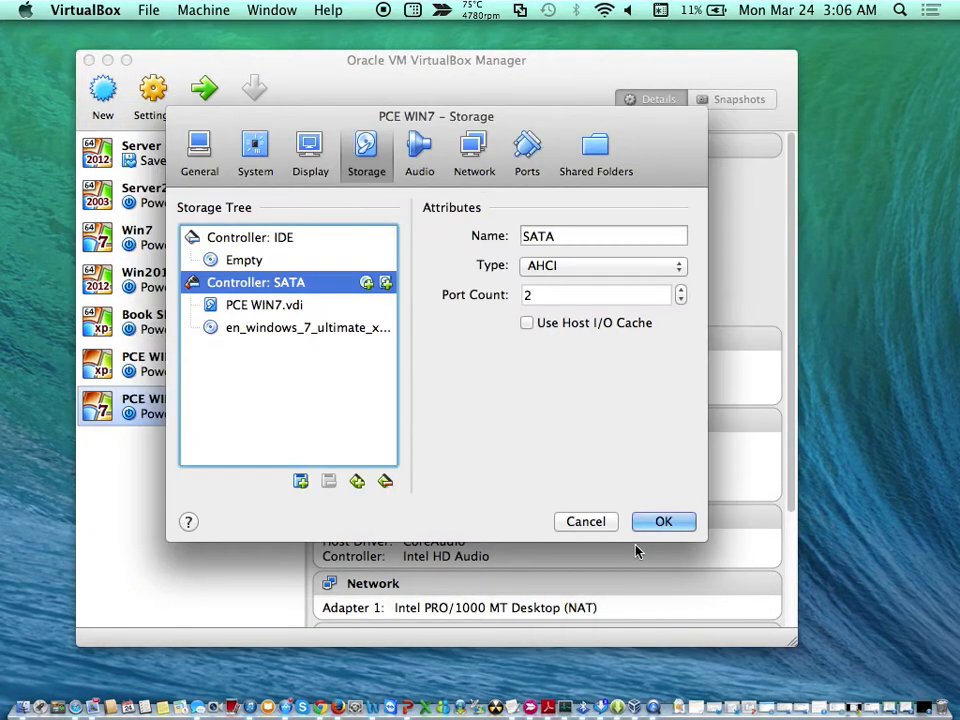
# Compare the attributes of the Windows 7 ISO drive and the virtual hard disk, including the SATA port choices for the CD/DVD drive.
pyautogui.click(297, 330)
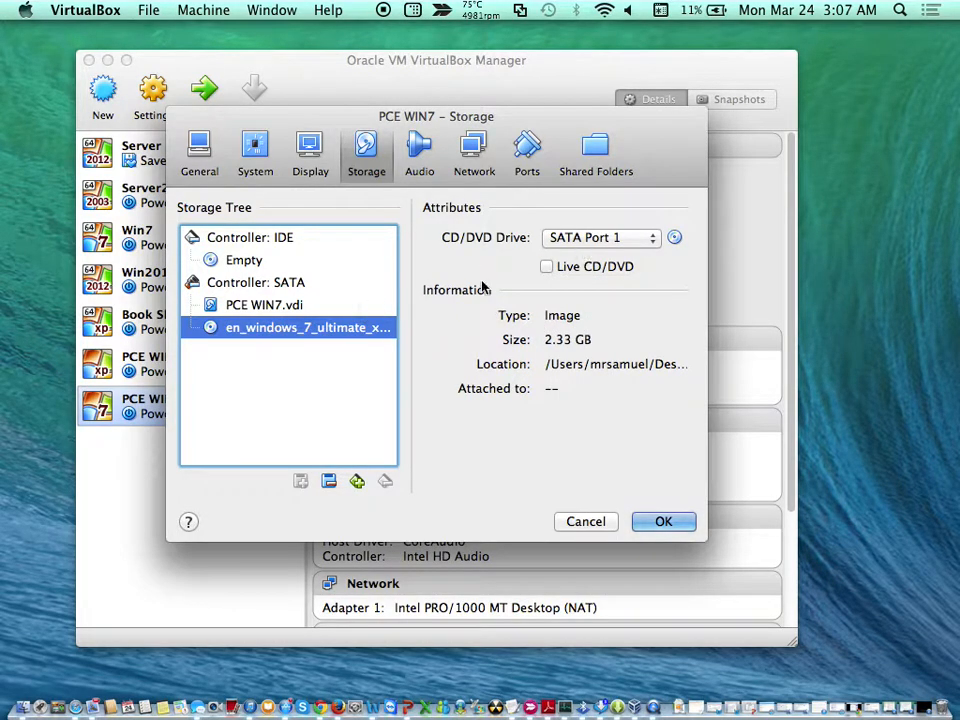
pyautogui.click(265, 310)
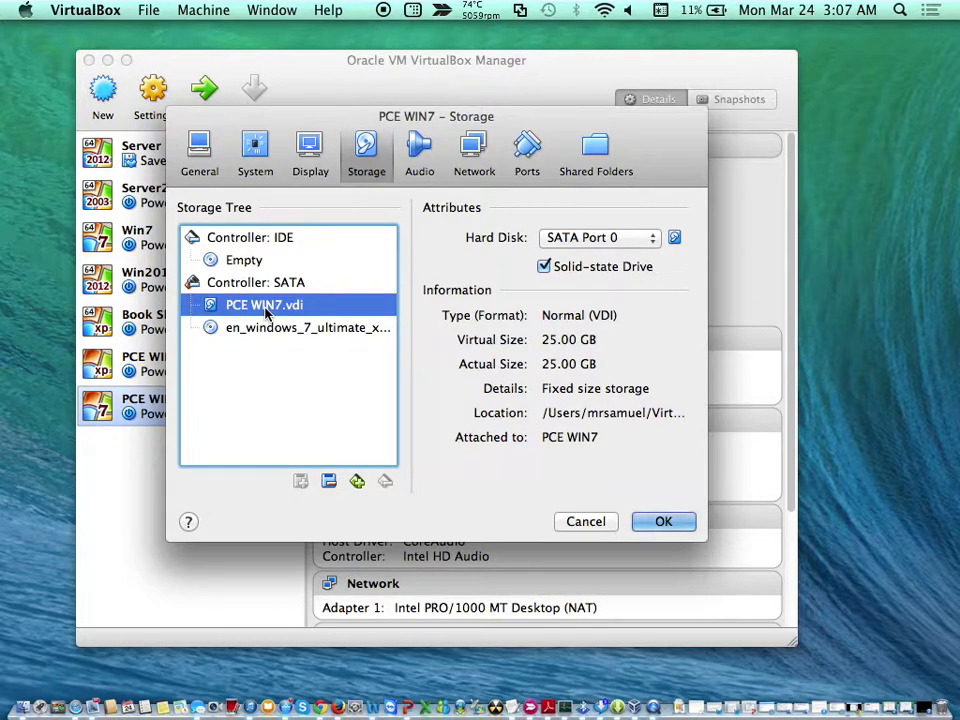
pyautogui.click(255, 334)
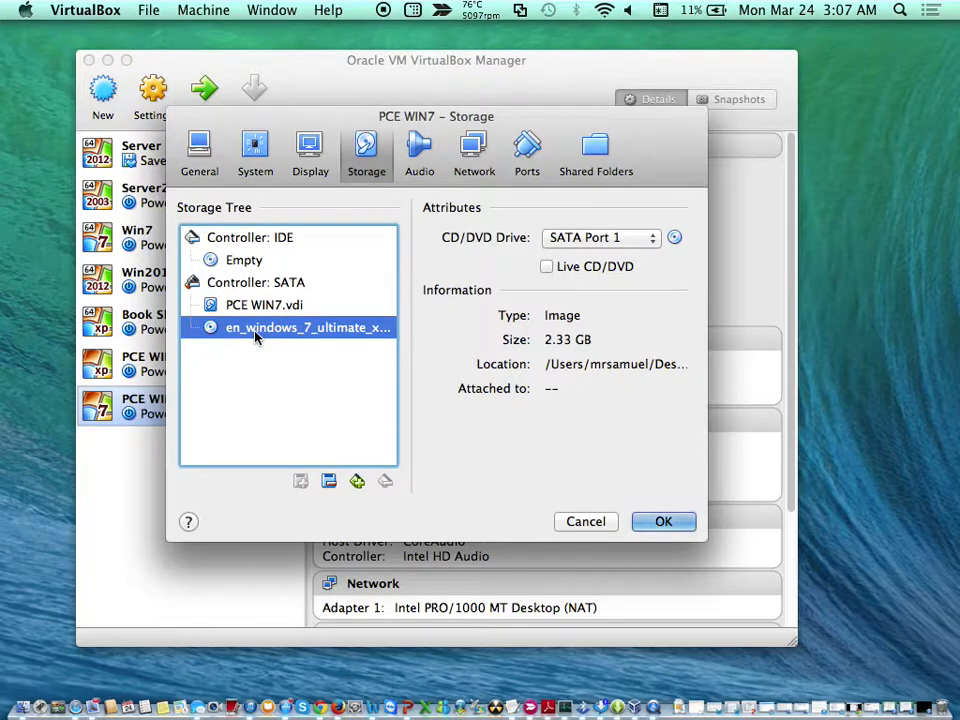
pyautogui.click(600, 237)
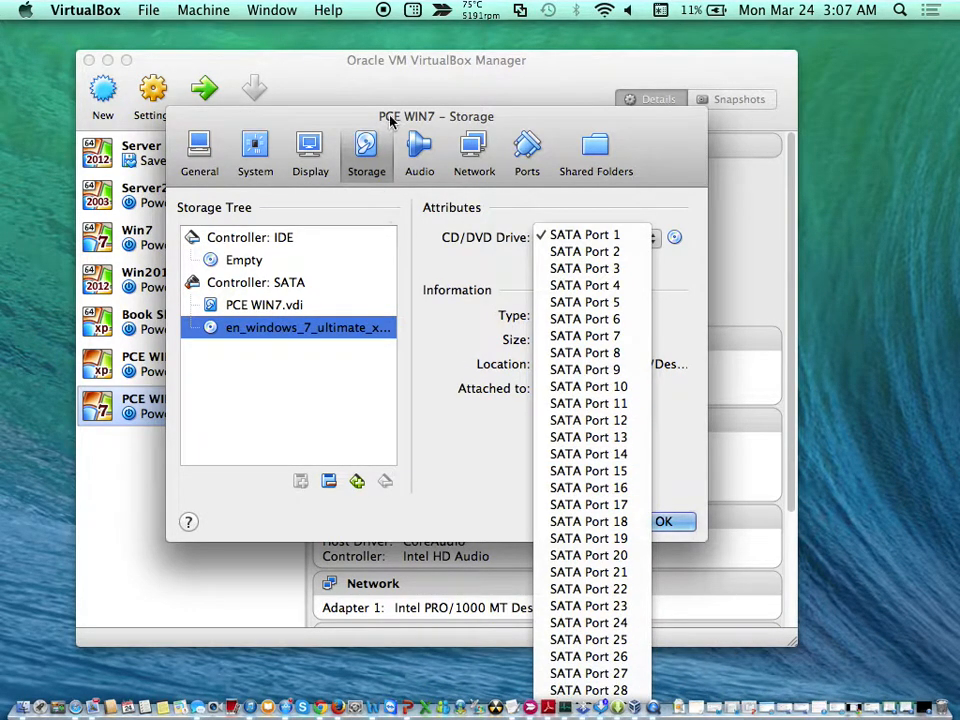
pyautogui.click(436, 333)
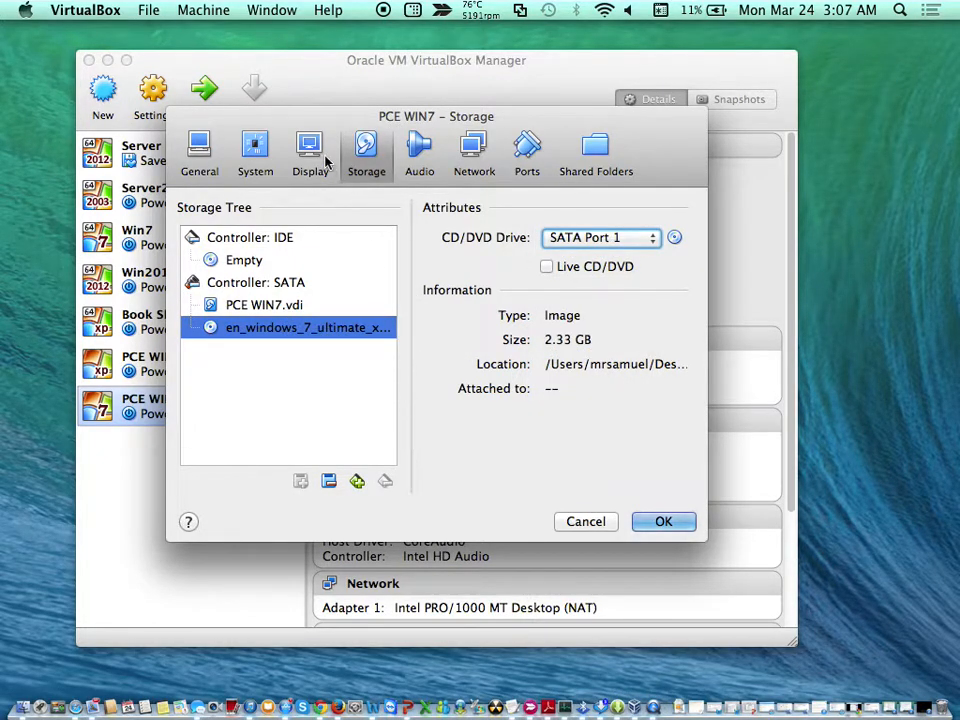
# In the system settings, disable Floppy booting and set the boot order to CD/DVD first and Hard Disk second.
pyautogui.click(258, 150)
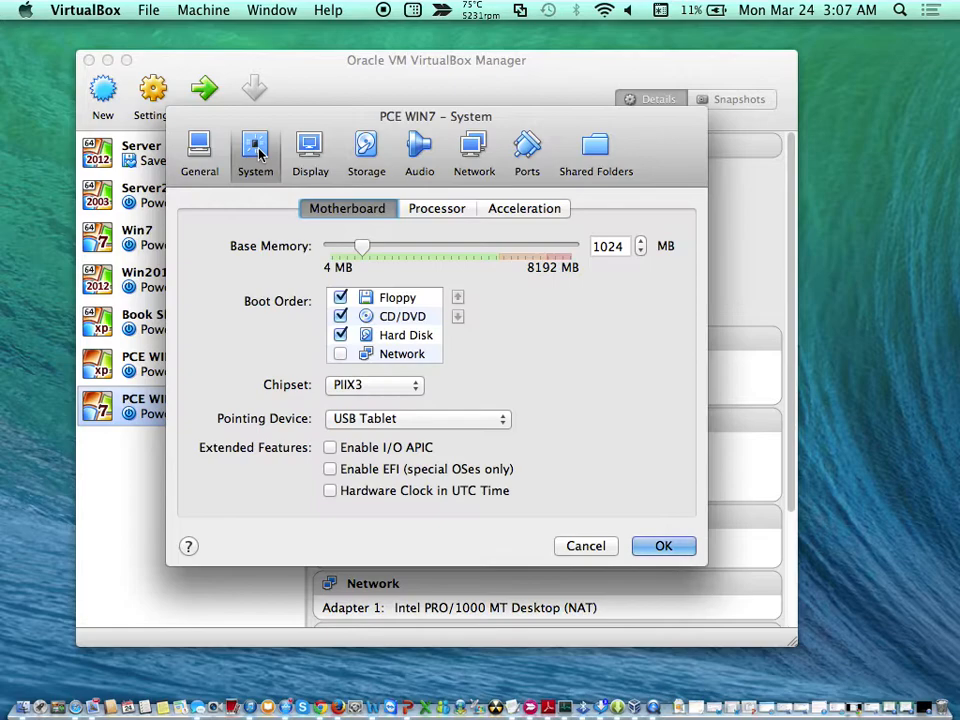
pyautogui.click(340, 297)
pyautogui.click(393, 318)
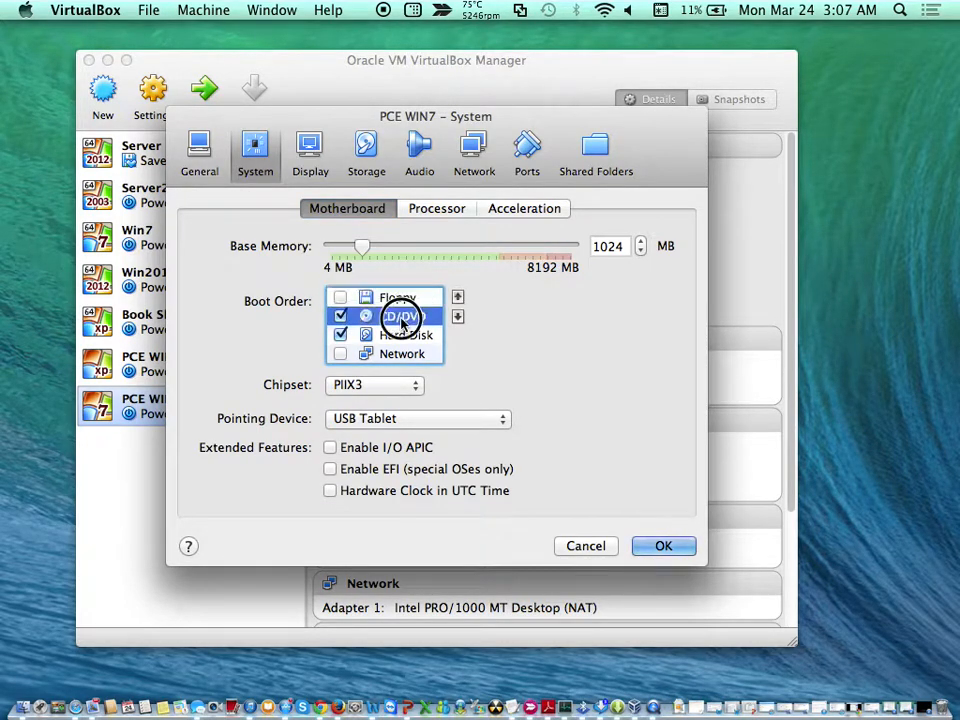
pyautogui.click(458, 300)
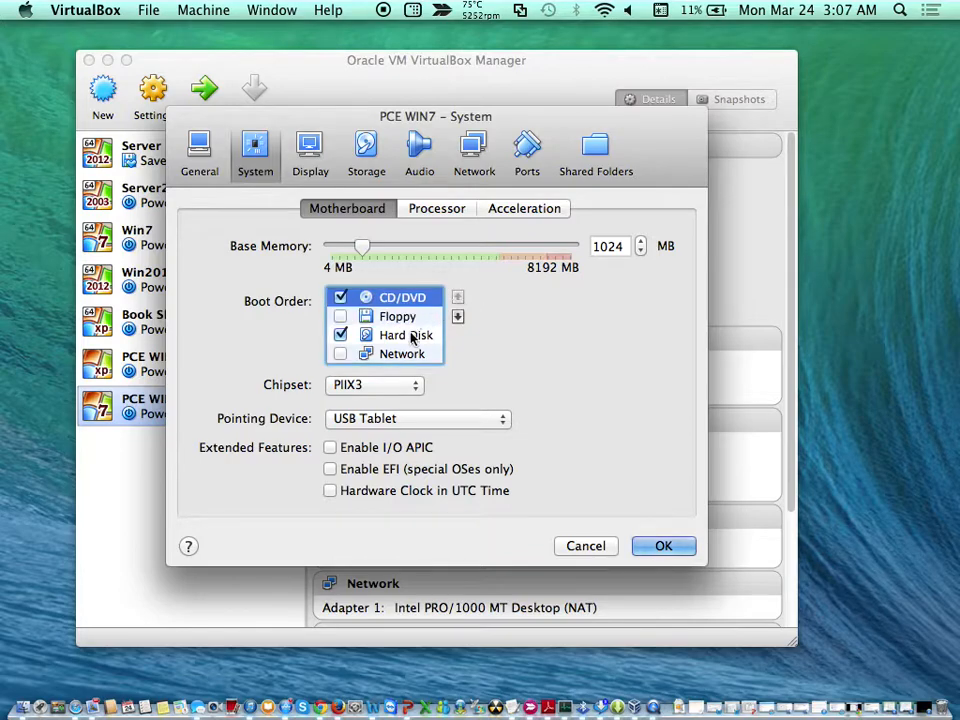
pyautogui.click(392, 335)
pyautogui.click(460, 298)
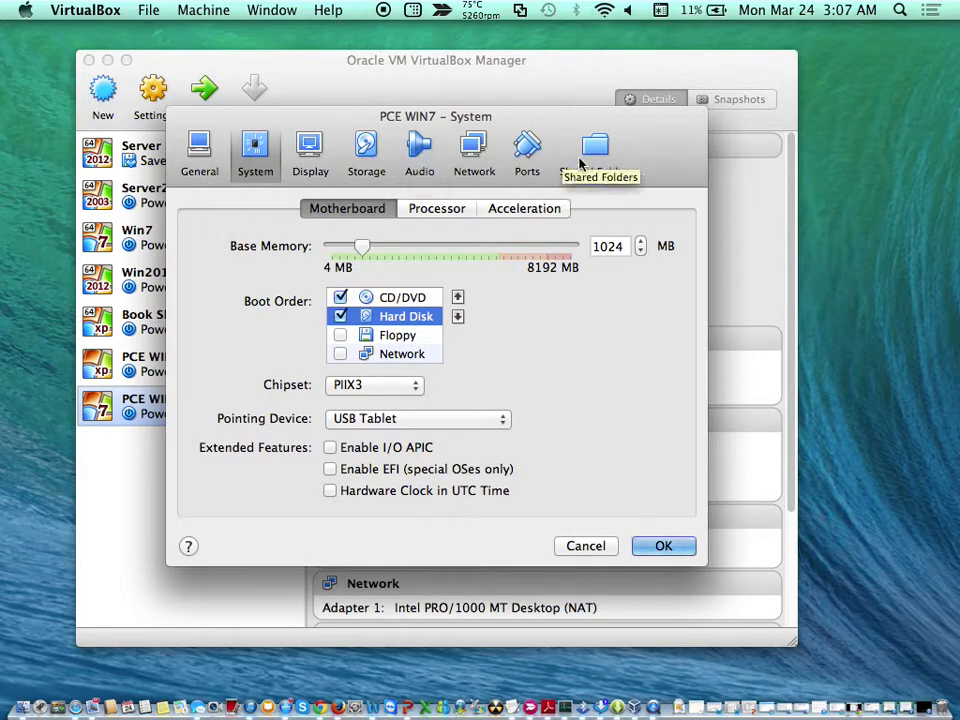
# Attach network Adapter 1 to Bridged Adapter and save the virtual machine settings.
pyautogui.click(476, 158)
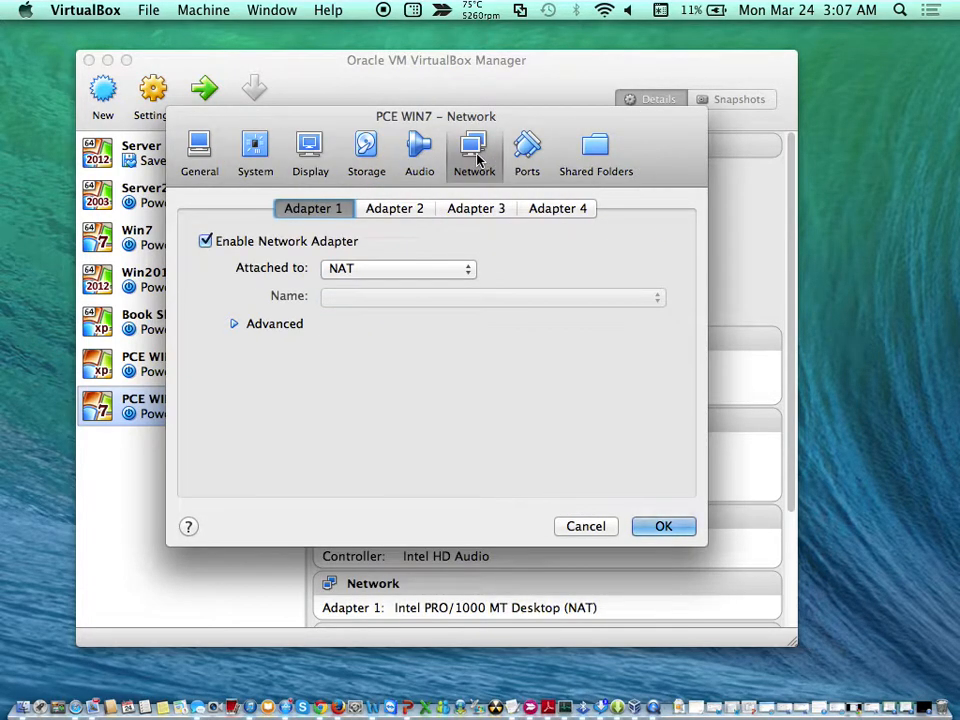
pyautogui.click(388, 272)
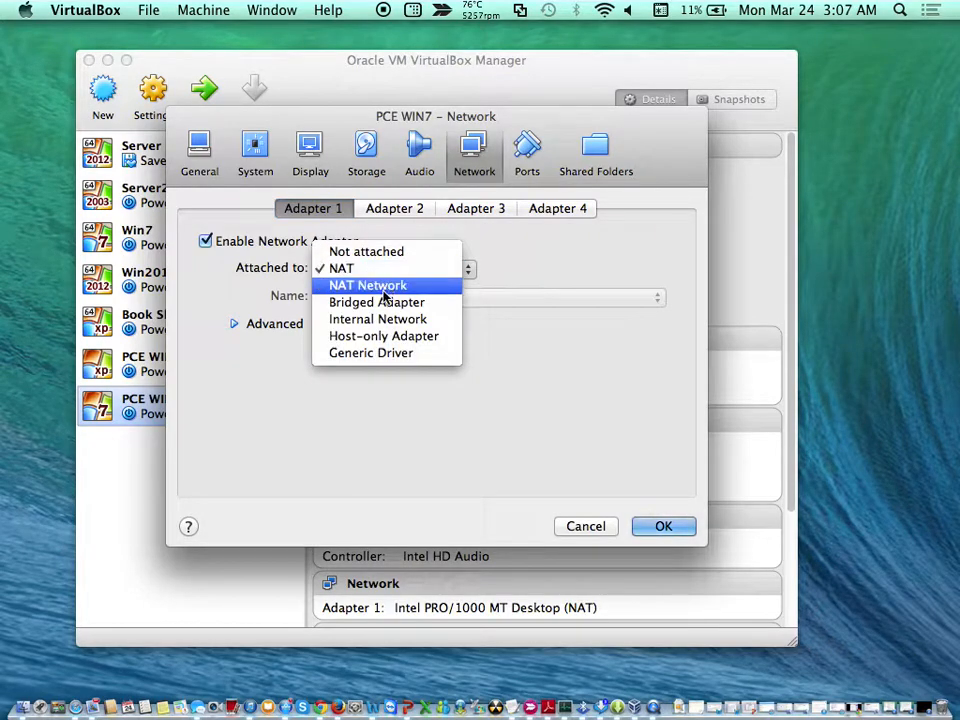
pyautogui.click(377, 309)
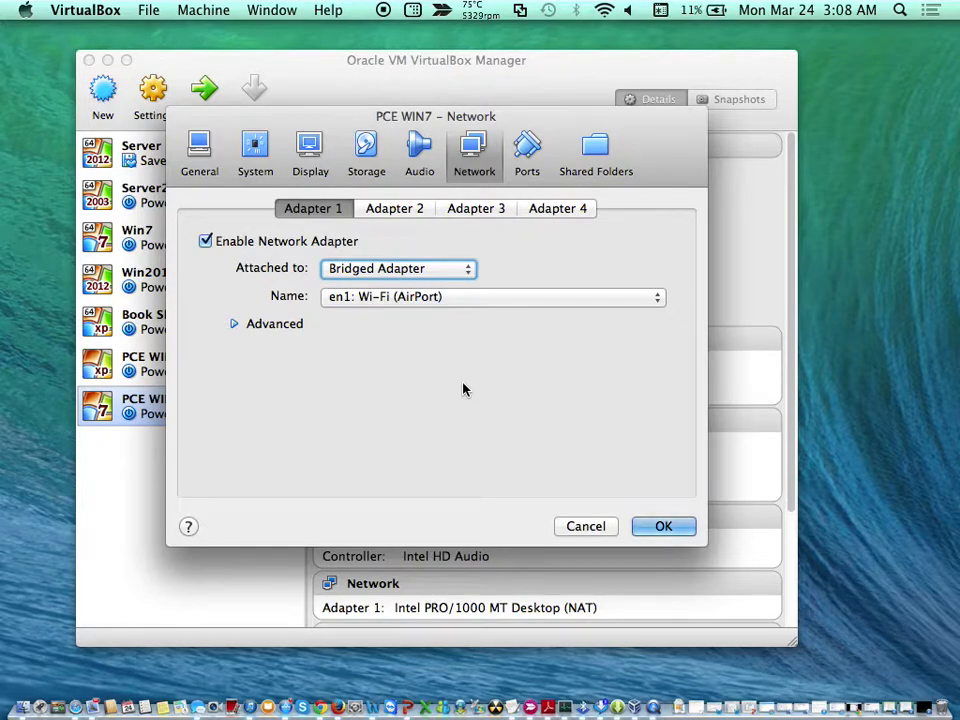
pyautogui.click(641, 525)
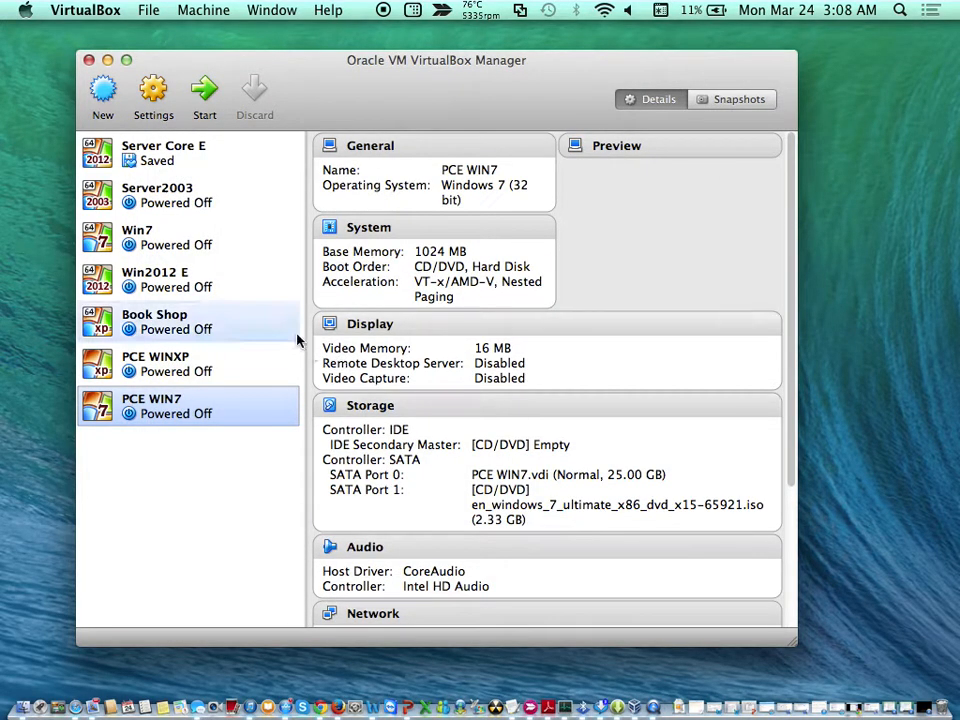
# Try to boot the PCE WIN7 virtual machine, dismissing the keyboard capture notice, and power the machine off.
pyautogui.click(204, 98)
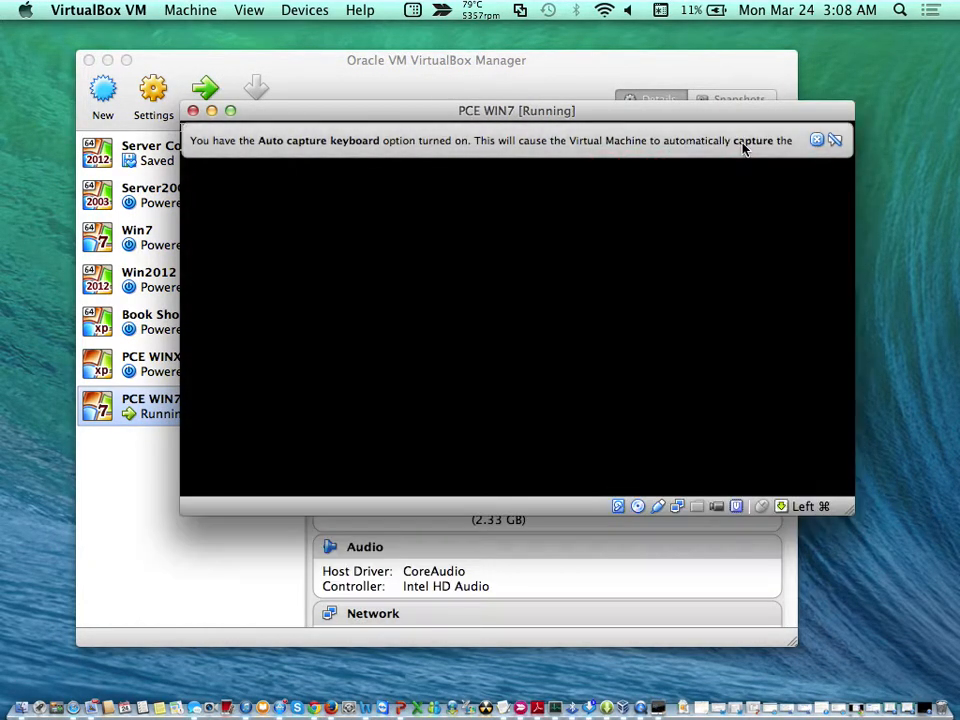
pyautogui.click(816, 141)
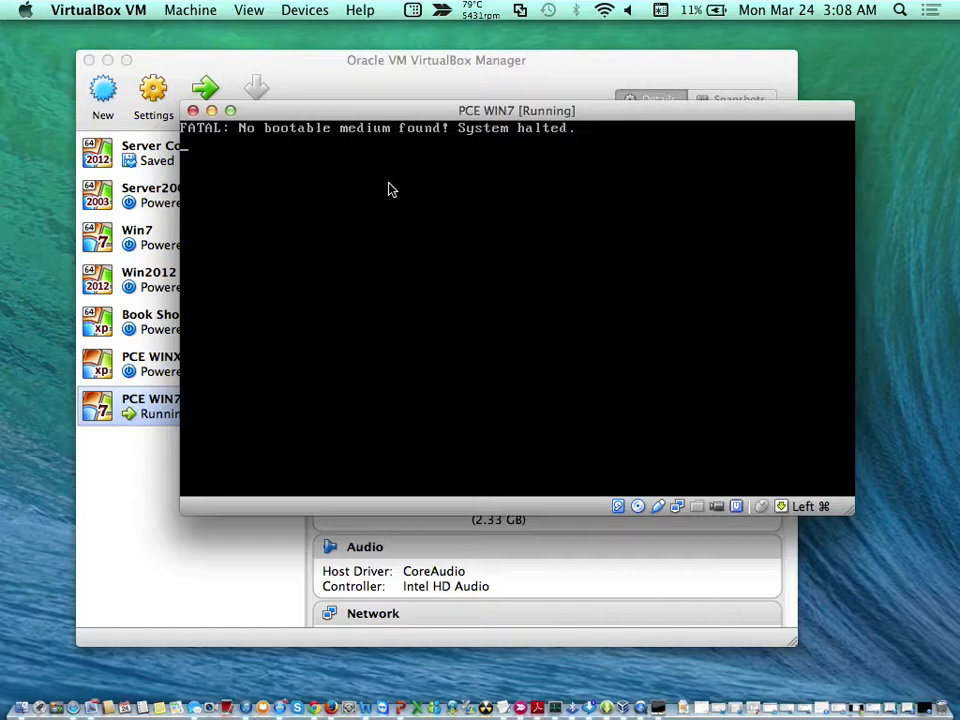
pyautogui.click(193, 110)
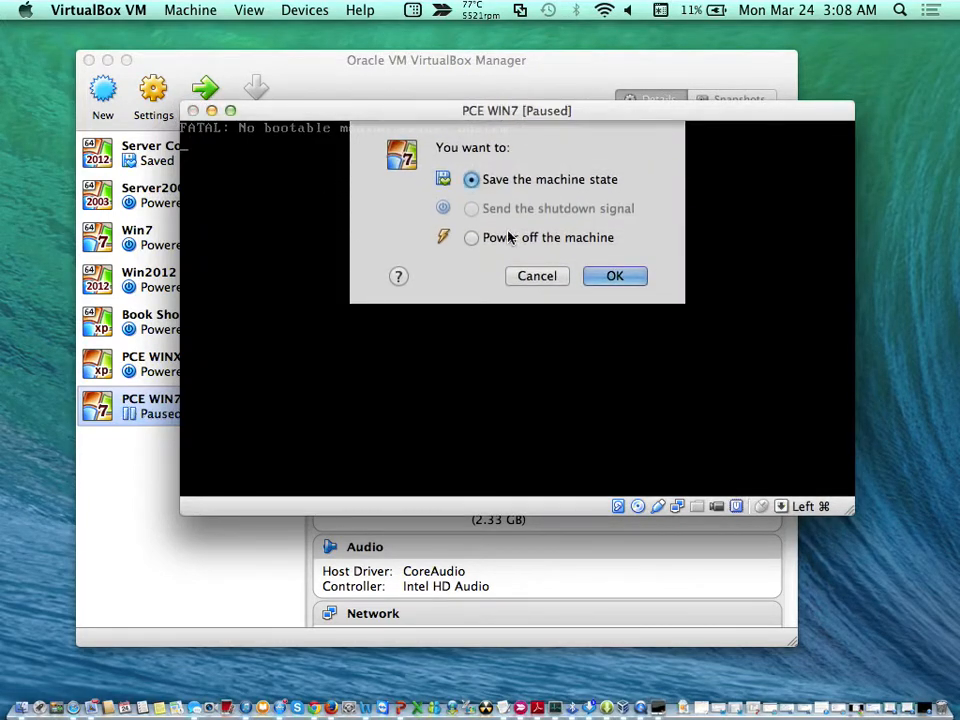
pyautogui.click(507, 240)
pyautogui.click(615, 278)
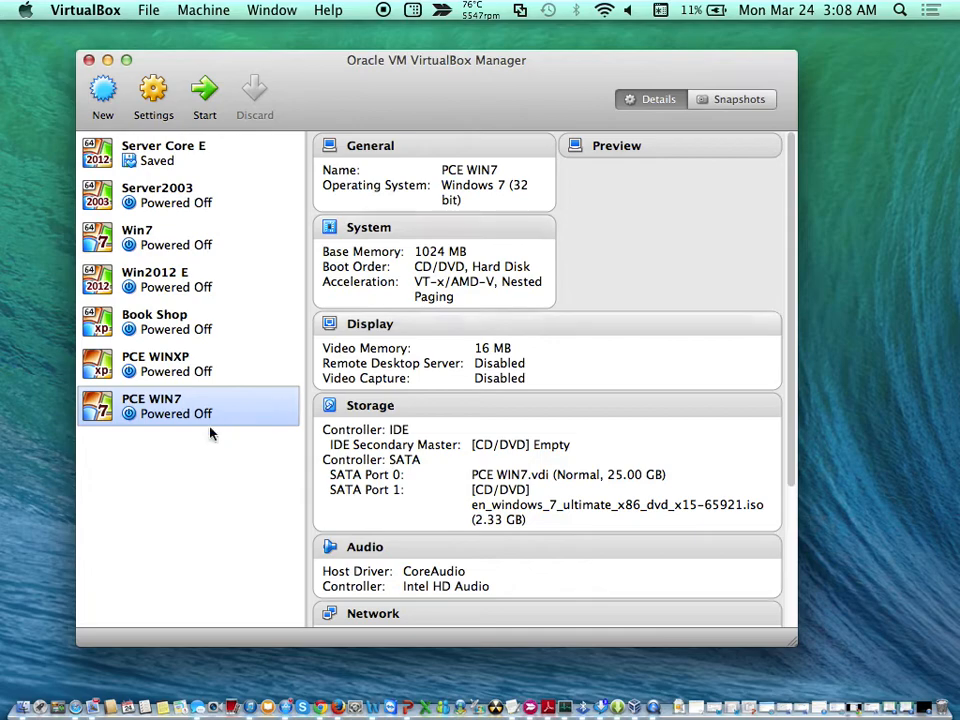
# Set the PCE WIN7 operating system version to Windows 7 (64 bit) and save the settings.
pyautogui.click(155, 90)
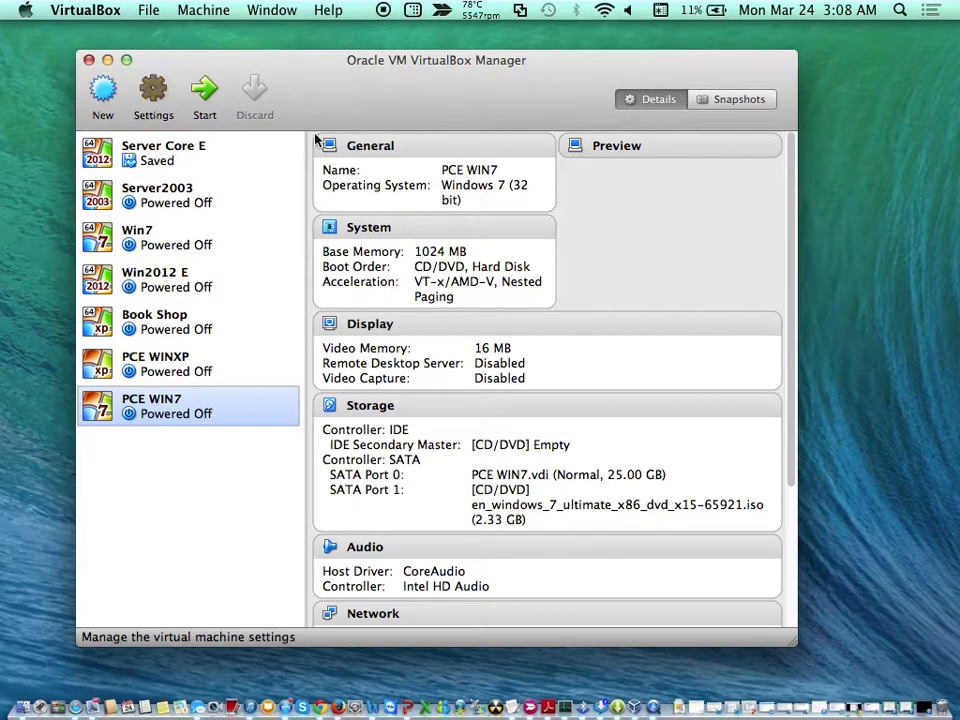
pyautogui.click(262, 150)
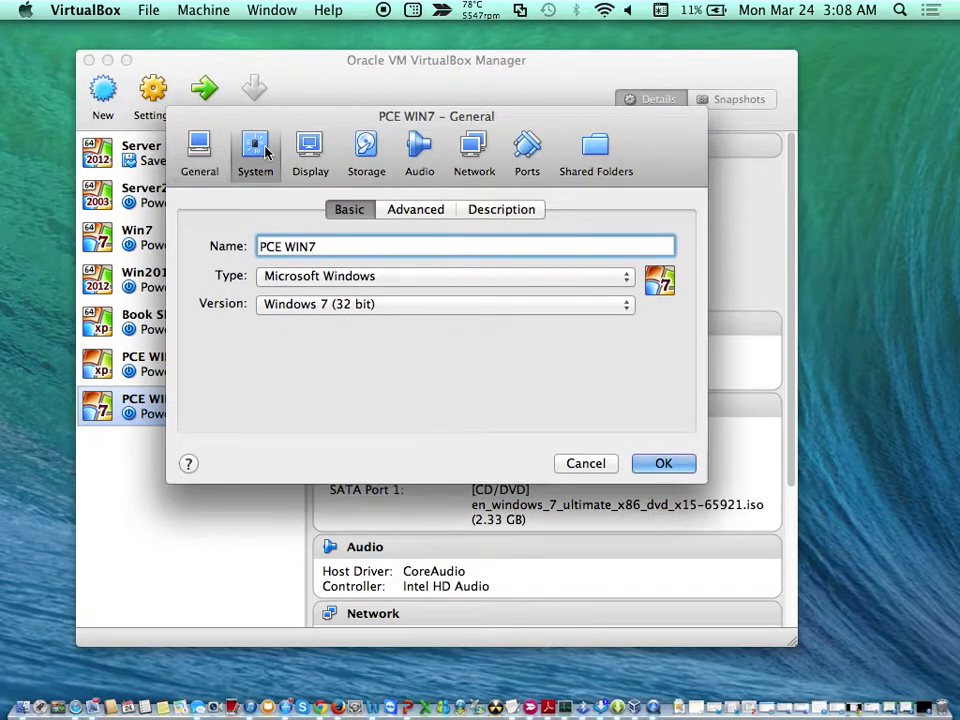
pyautogui.click(199, 150)
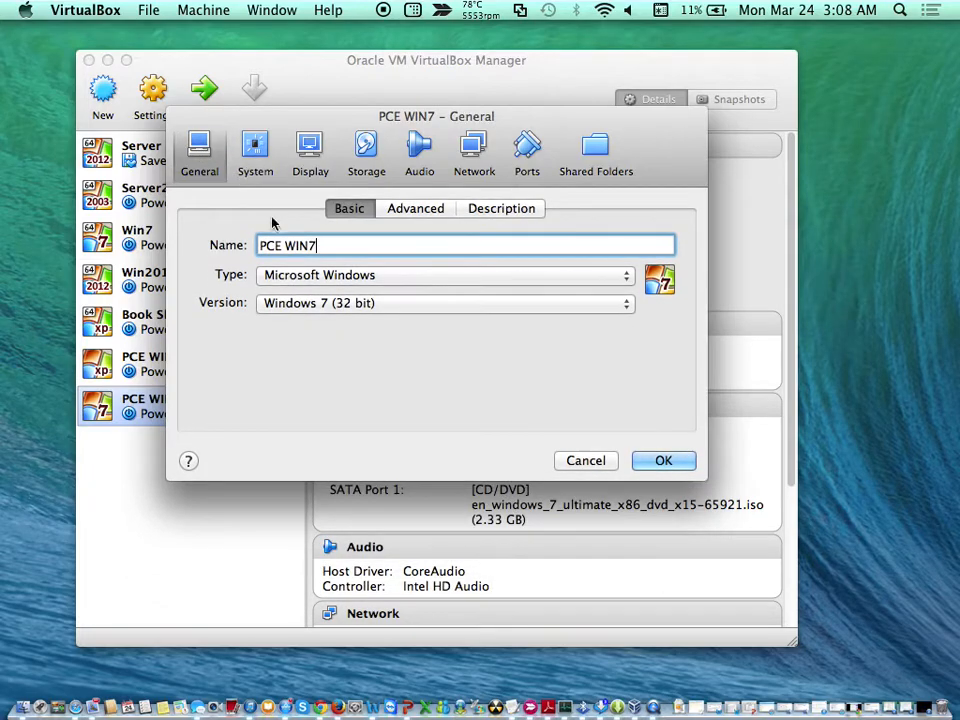
pyautogui.click(298, 304)
pyautogui.click(415, 319)
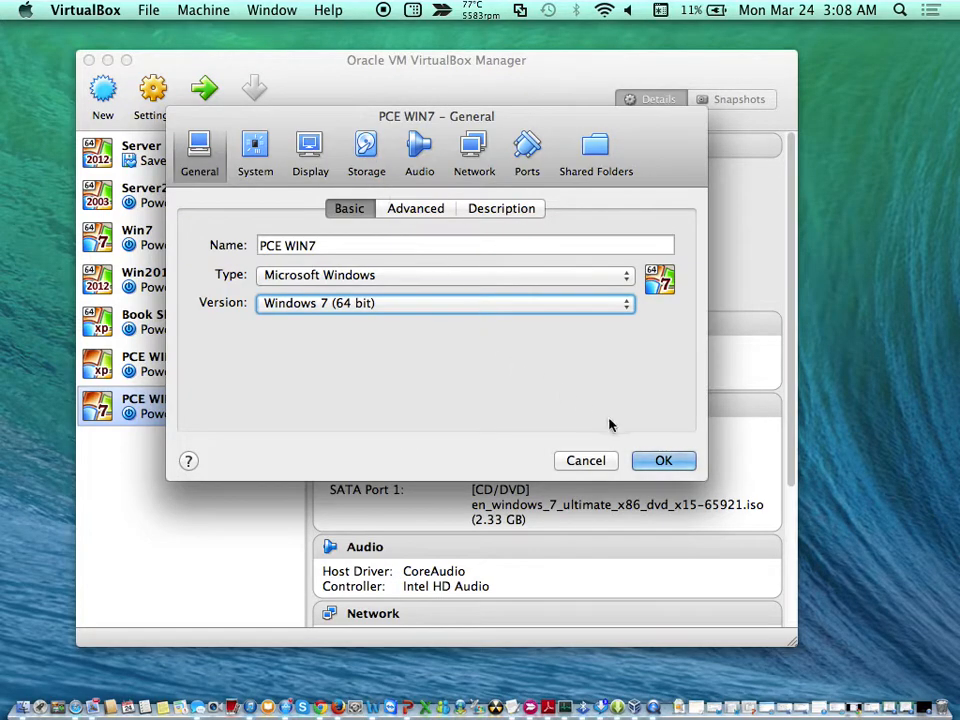
pyautogui.click(663, 460)
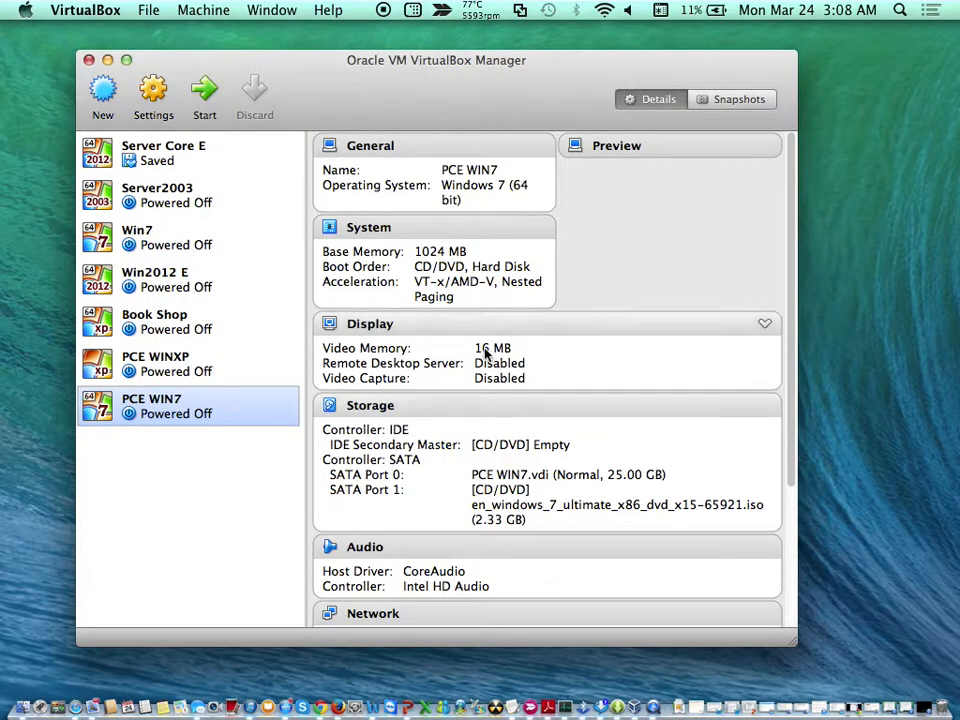
# Try booting PCE WIN7 with the 64-bit Windows 7 setting, dismiss the keyboard capture notice, and power it off.
pyautogui.click(210, 104)
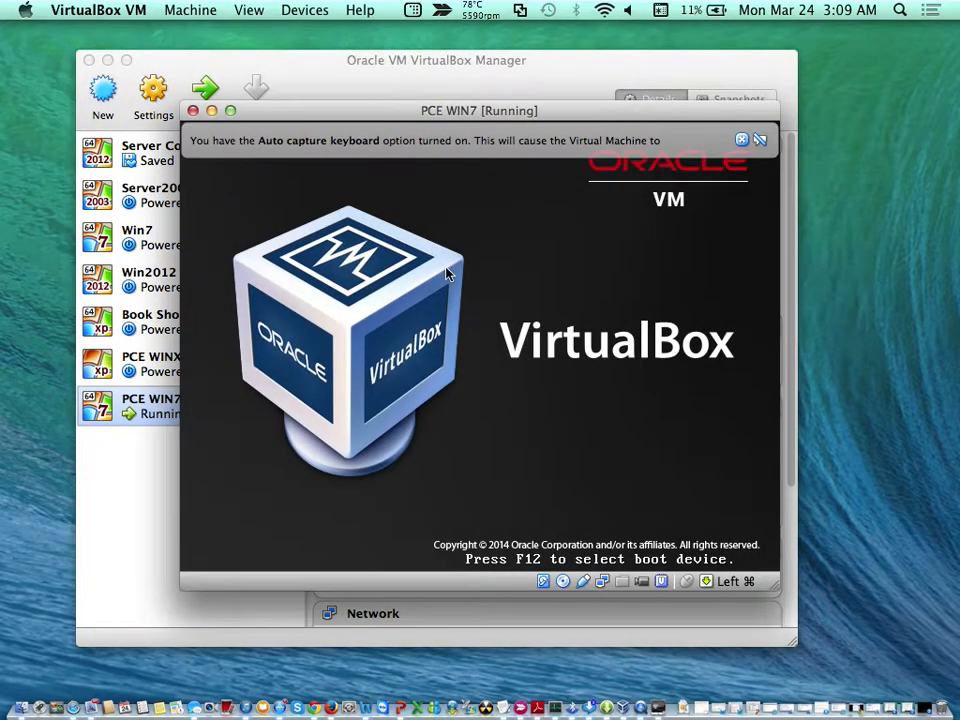
pyautogui.click(741, 139)
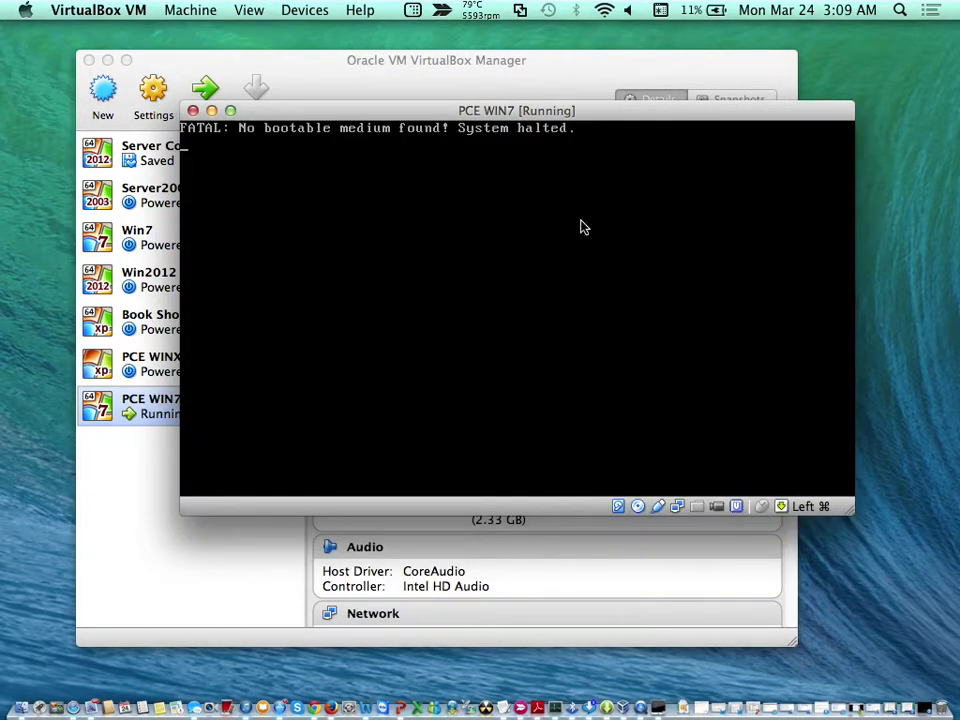
pyautogui.click(193, 110)
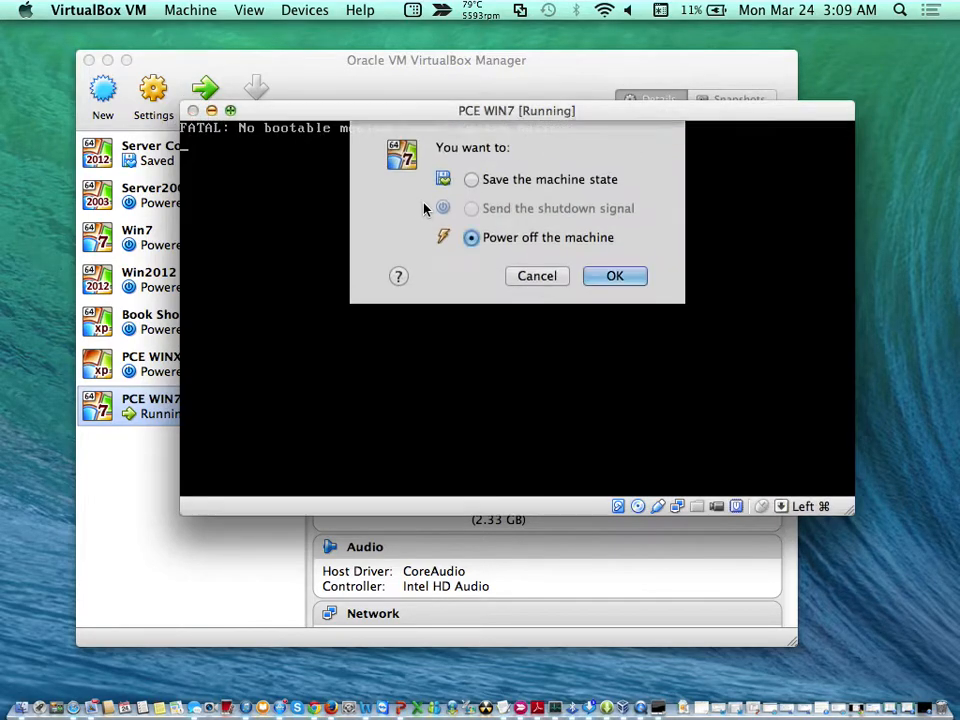
pyautogui.click(616, 276)
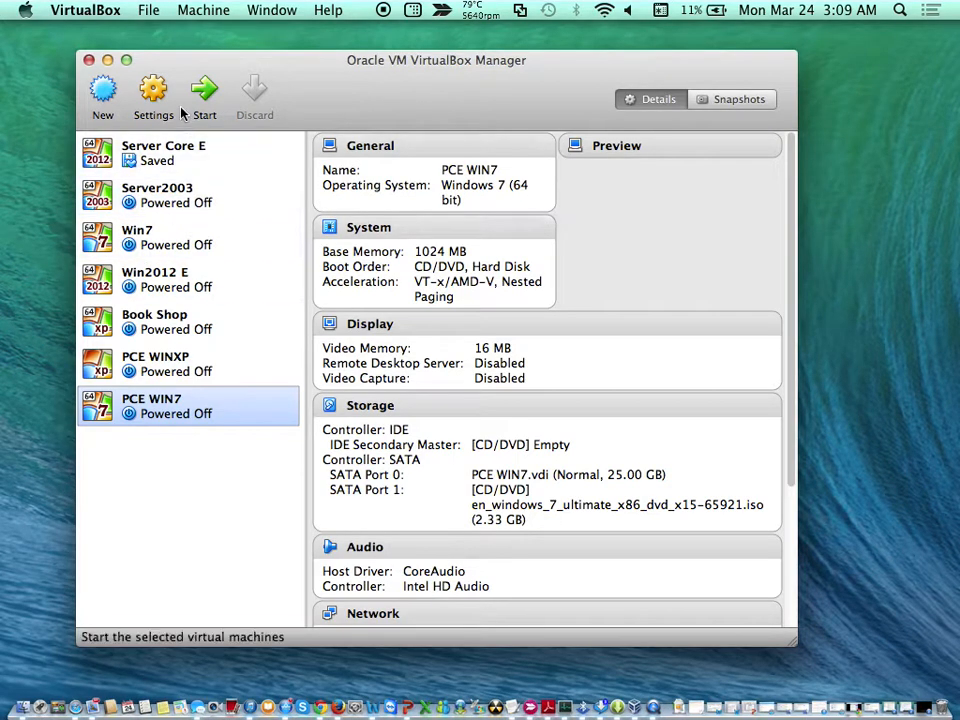
# In the PCE WIN7 storage settings, remove the Windows 7 ISO's CD/DVD drive from the SATA controller.
pyautogui.click(158, 100)
pyautogui.click(353, 158)
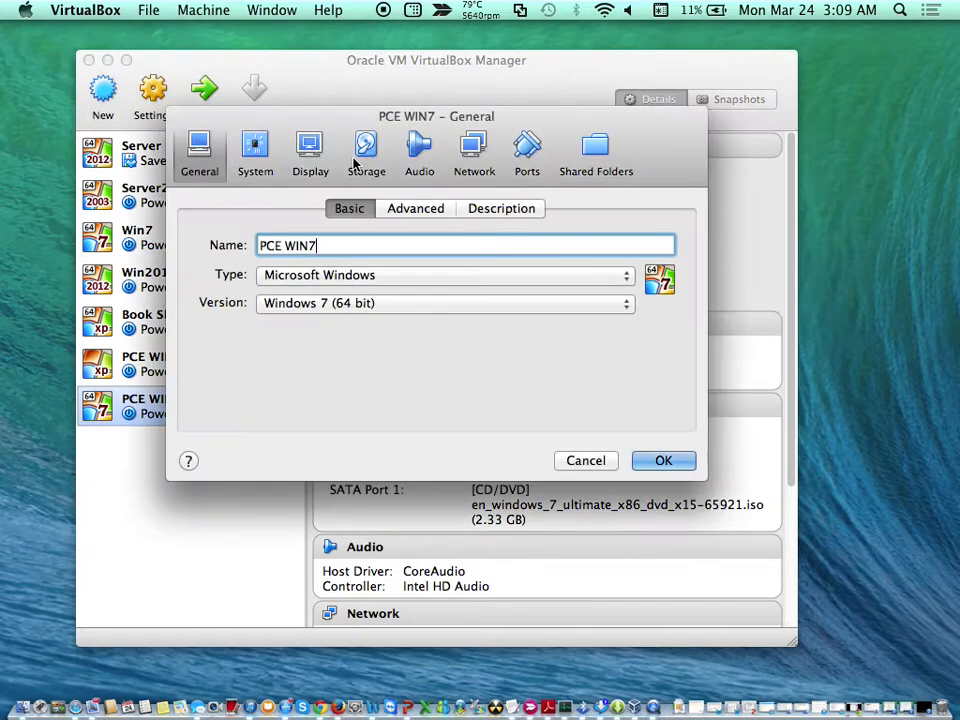
pyautogui.click(370, 150)
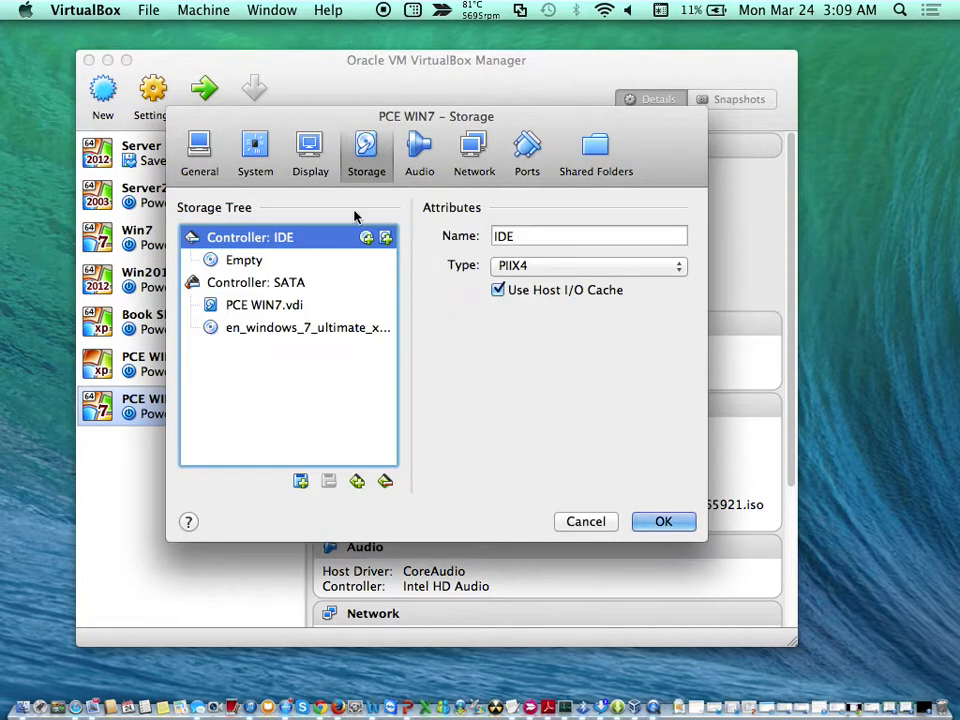
pyautogui.click(296, 331)
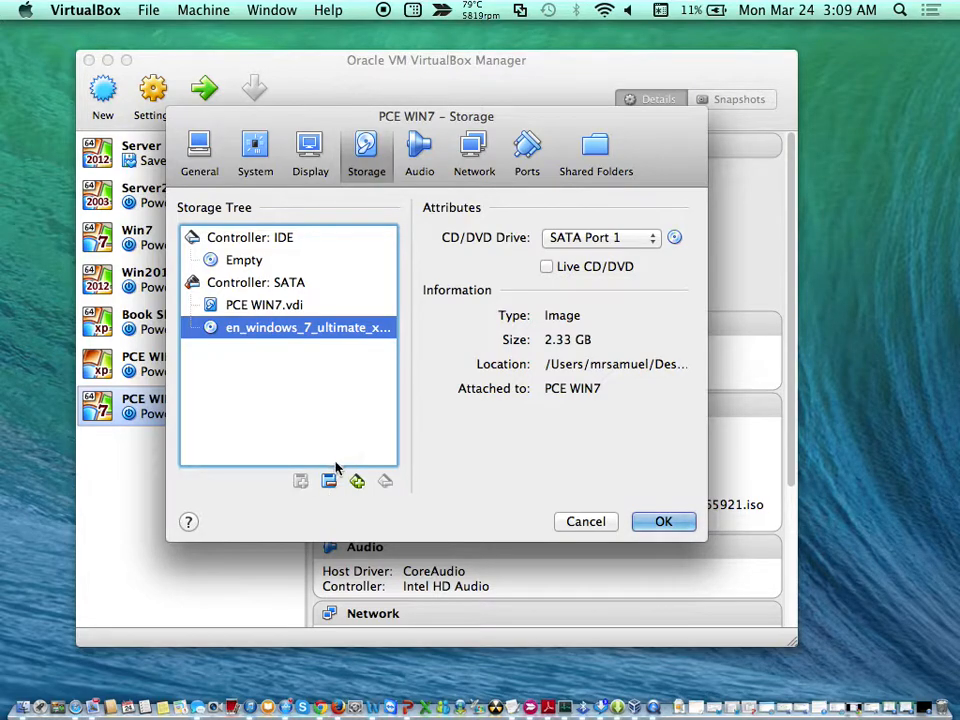
pyautogui.click(334, 481)
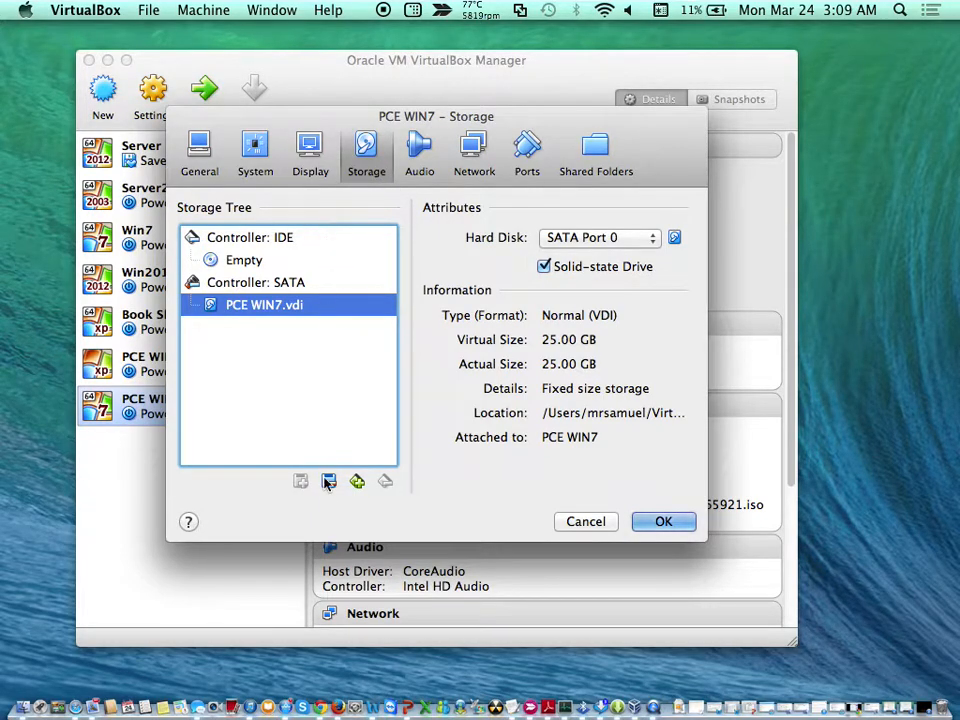
pyautogui.click(296, 282)
pyautogui.click(367, 281)
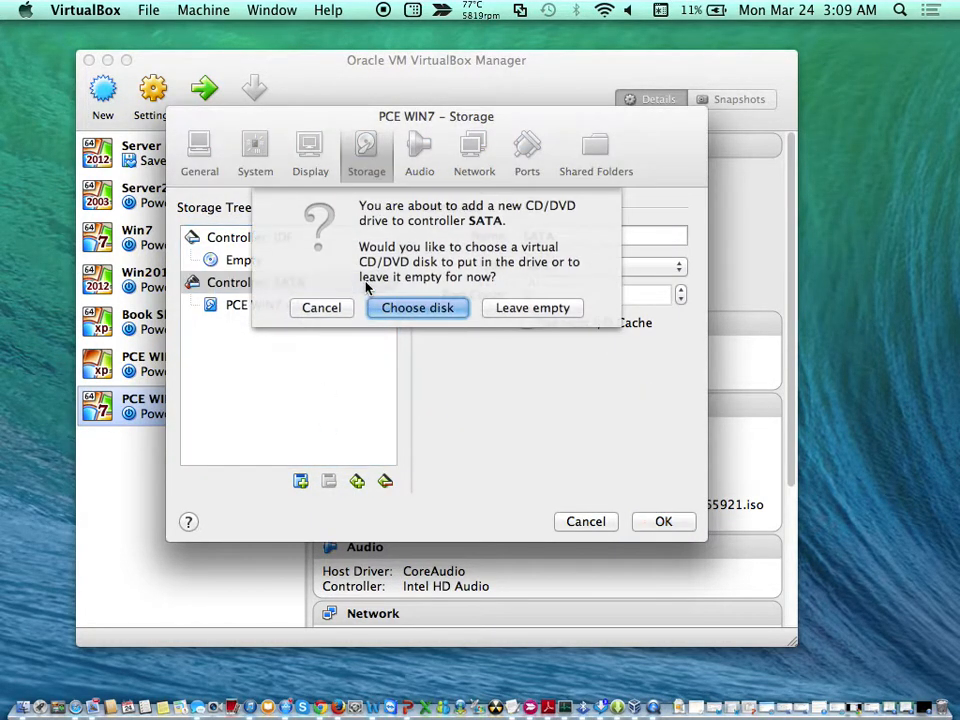
pyautogui.click(416, 307)
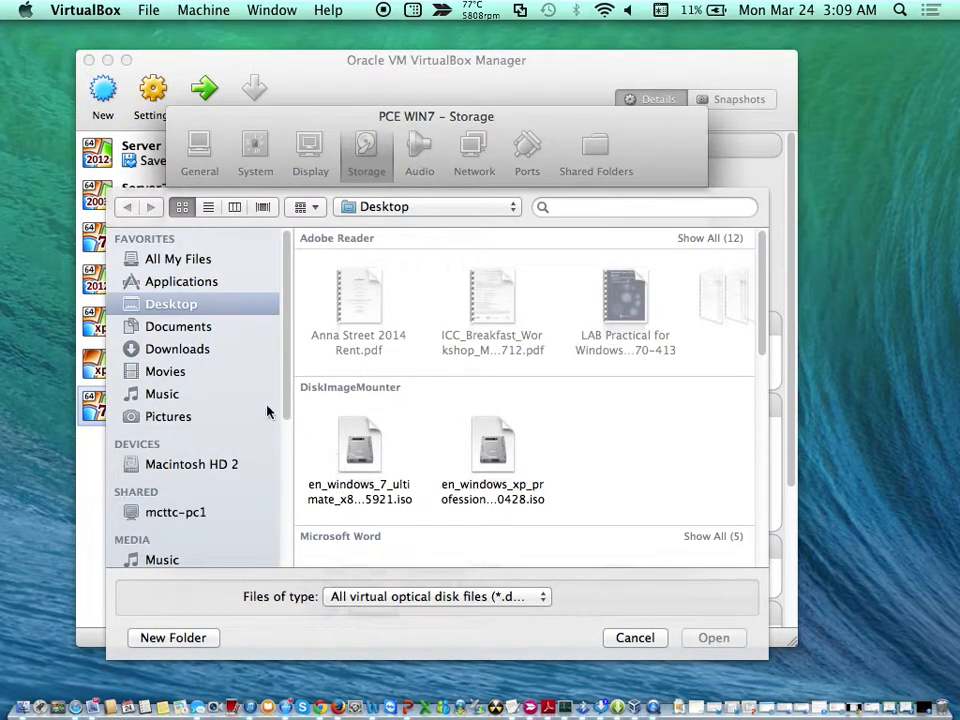
pyautogui.click(197, 348)
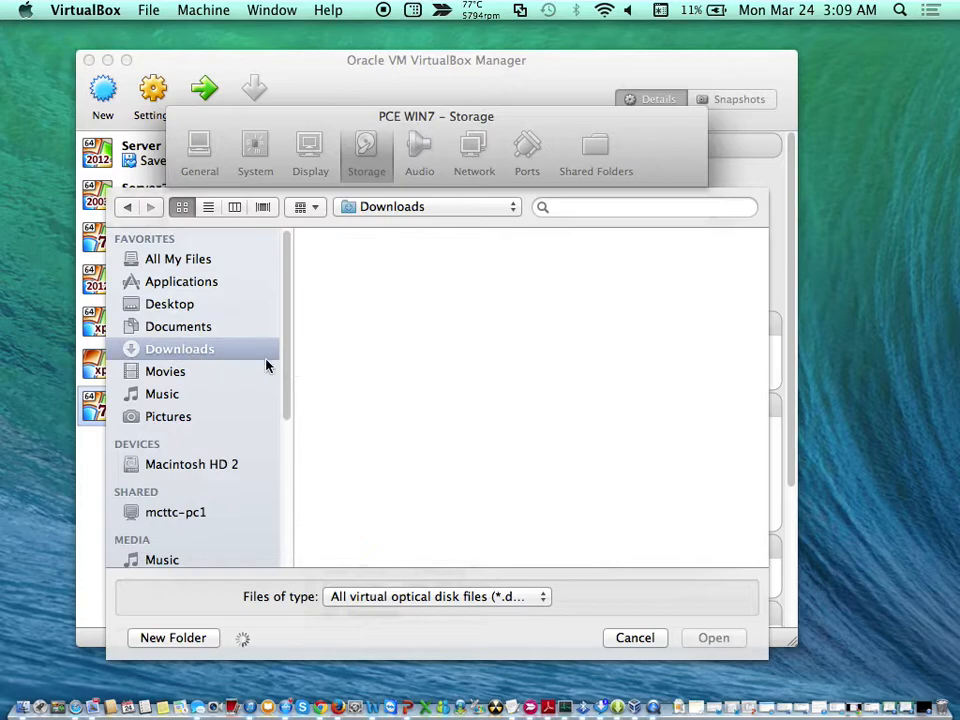
pyautogui.click(205, 328)
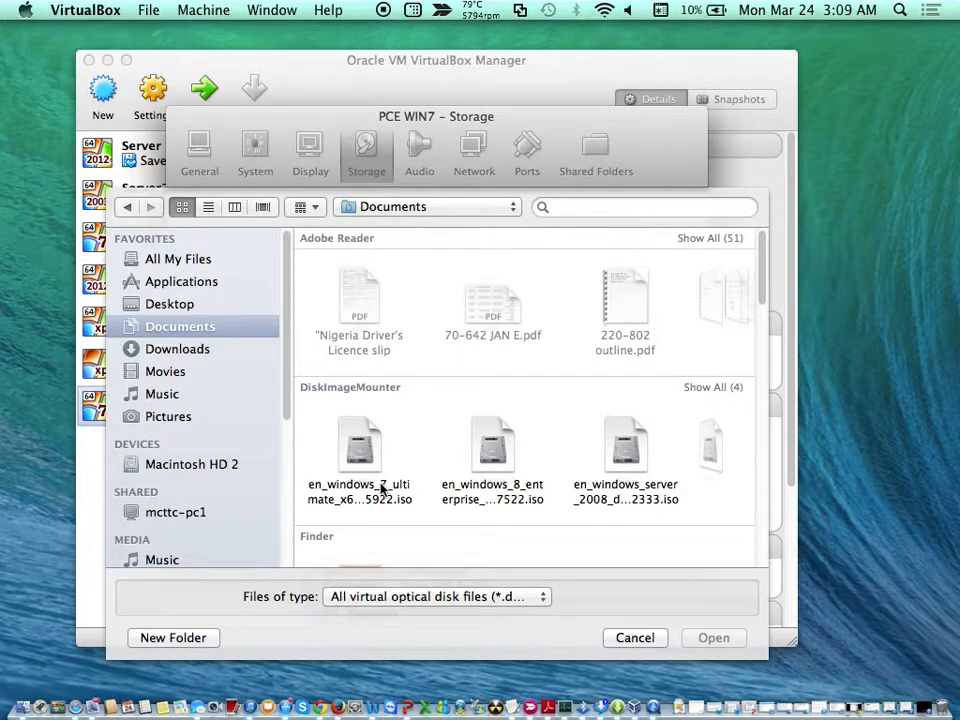
pyautogui.hscroll(3, 525, 475)
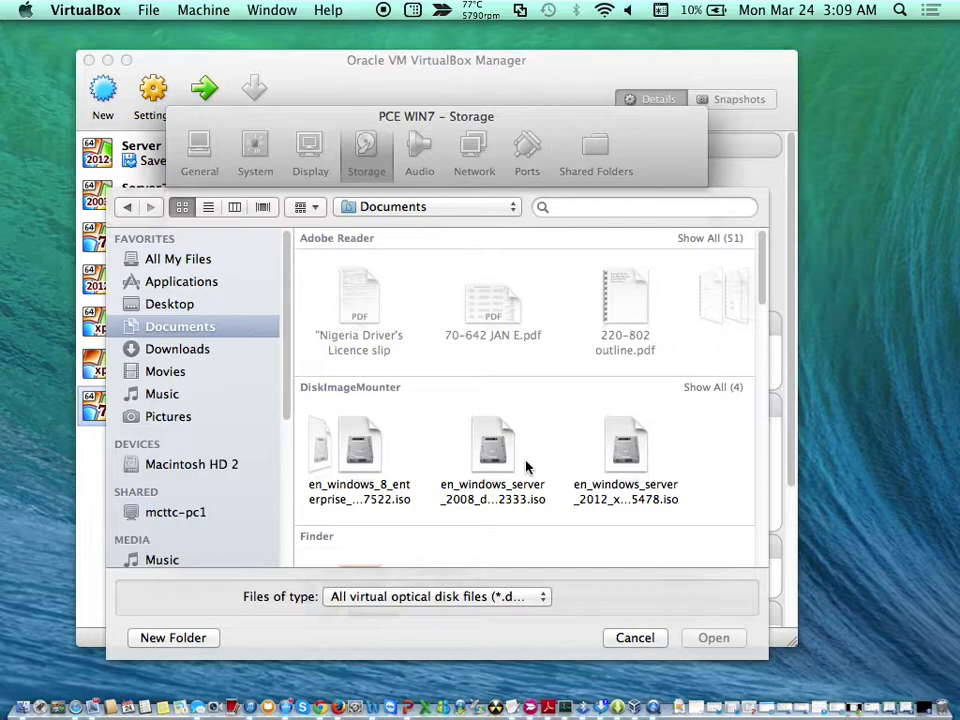
pyautogui.hscroll(-3, 525, 467)
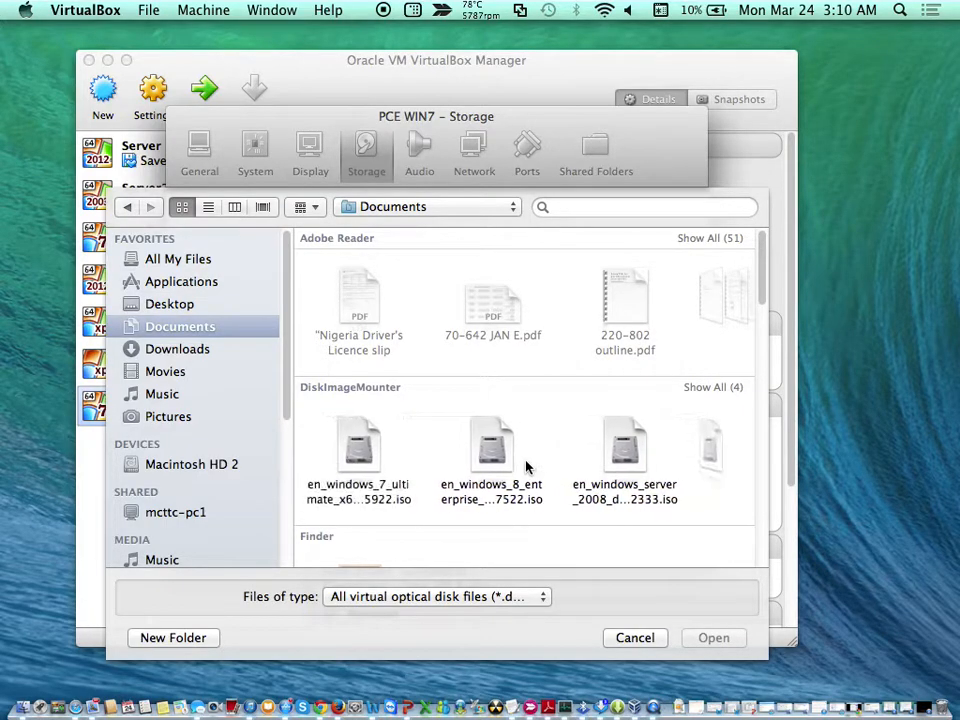
pyautogui.click(363, 466)
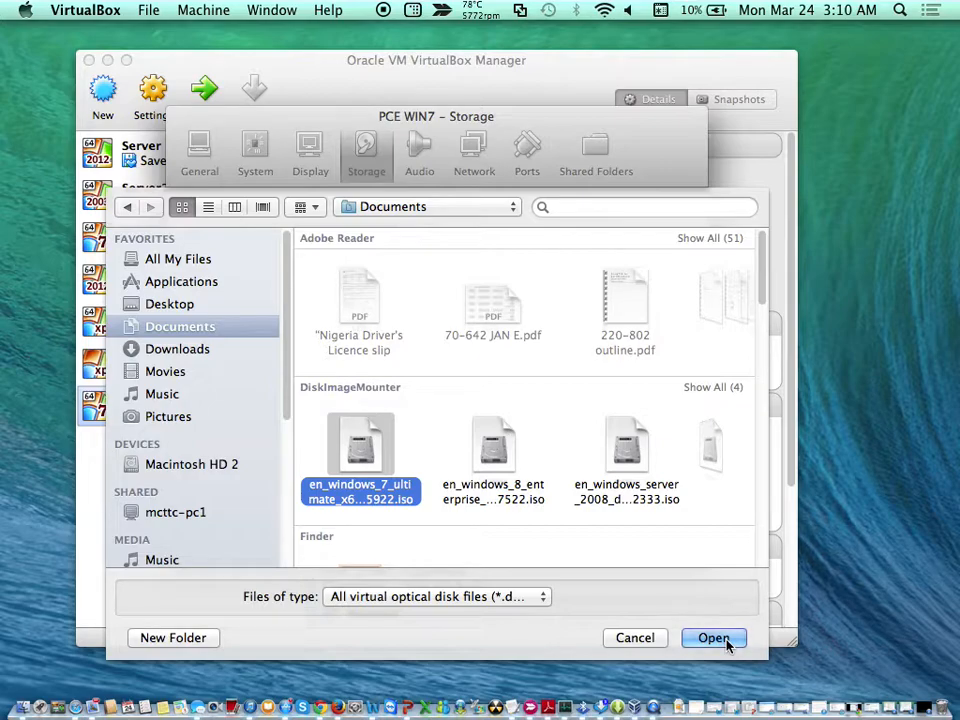
pyautogui.click(648, 638)
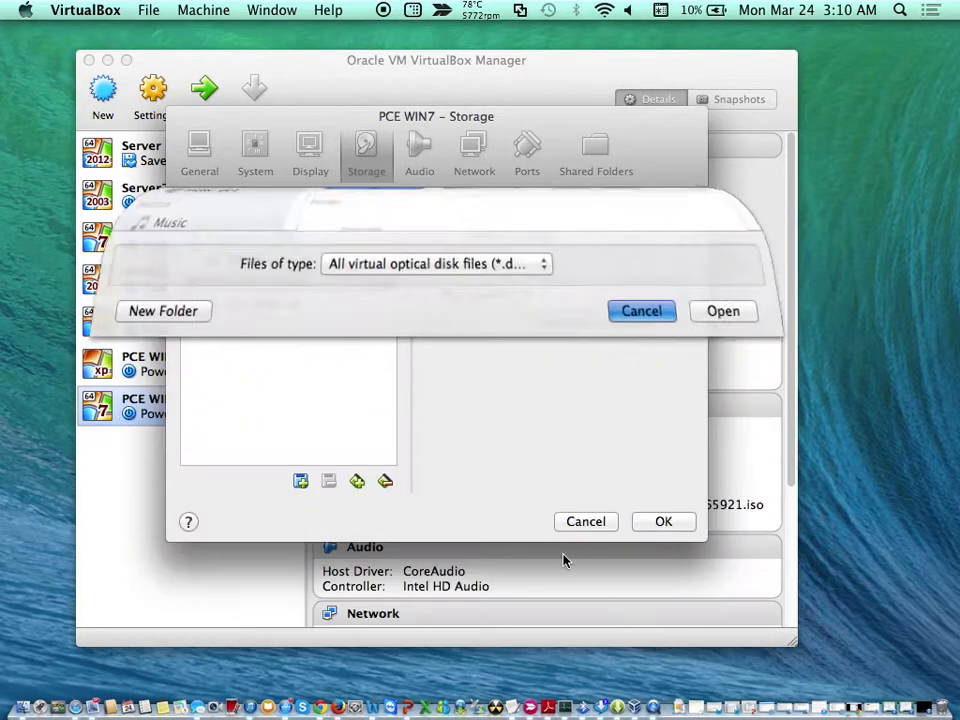
# Add a CD/DVD drive to the IDE controller and load en_windows_7_ultimate_x86_dvd_x15-65921.iso from the Desktop.
pyautogui.click(260, 238)
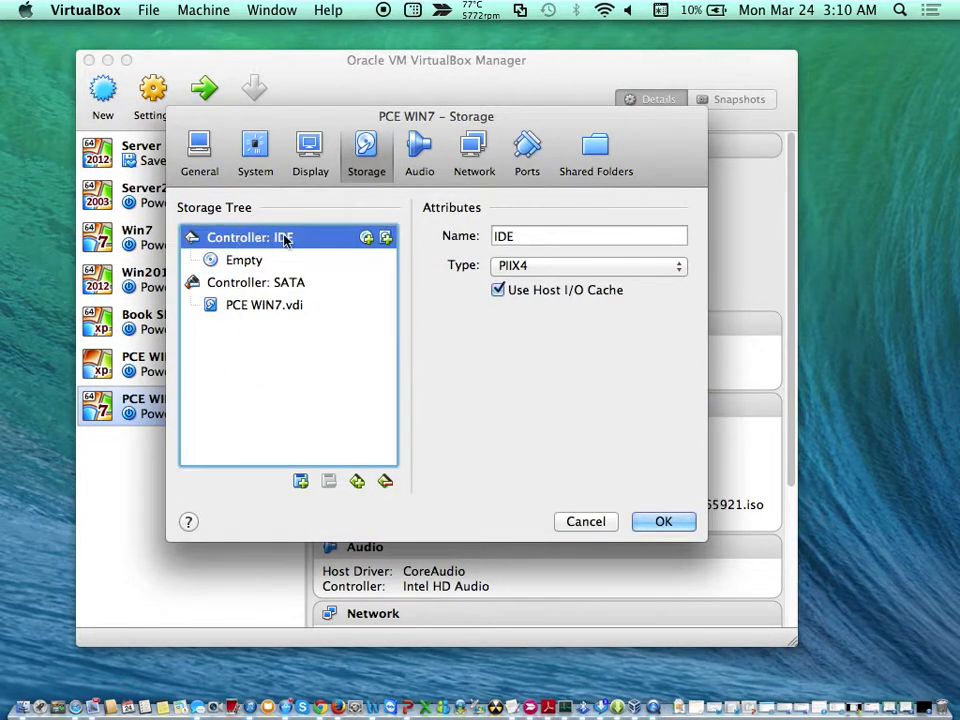
pyautogui.click(366, 238)
pyautogui.click(407, 310)
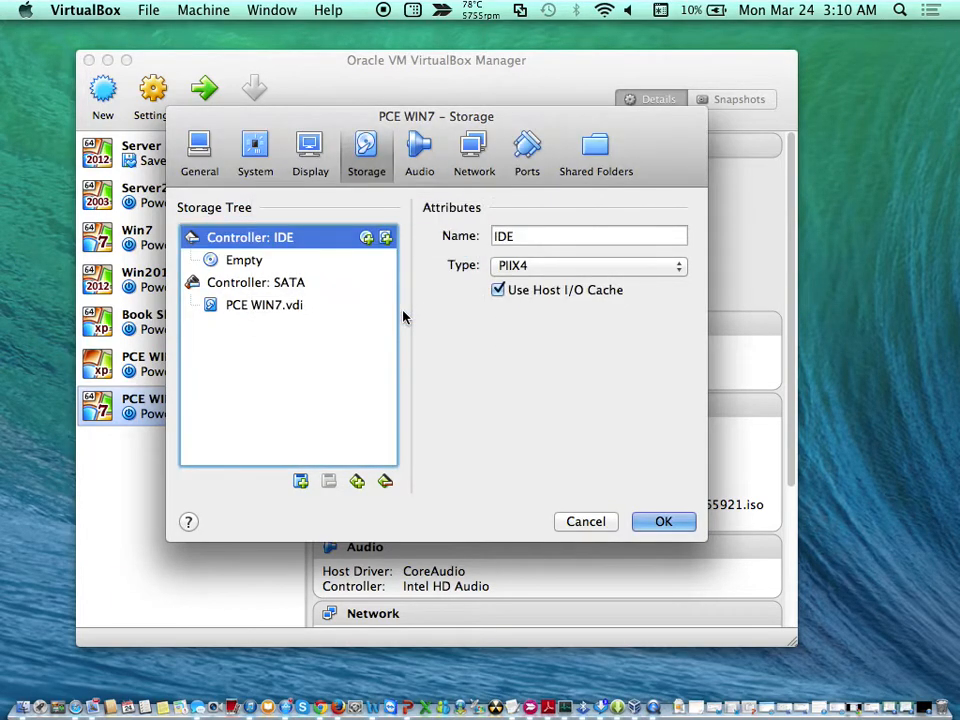
pyautogui.click(359, 450)
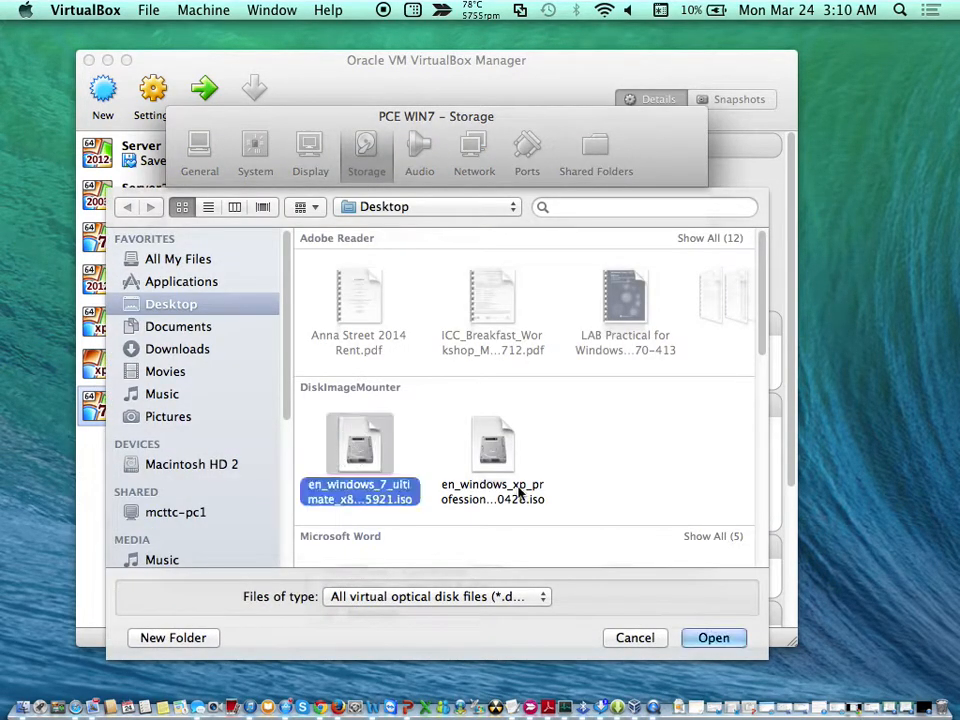
pyautogui.click(707, 646)
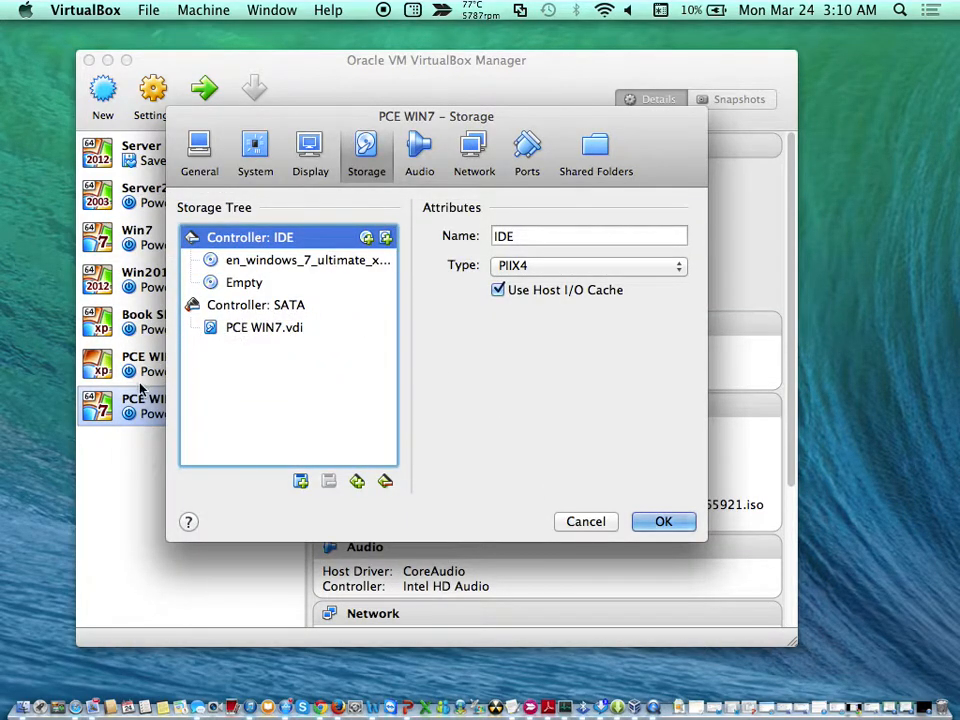
# Set the PCE WIN7 operating system version to Windows 7 (32 bit) and save the settings.
pyautogui.click(255, 147)
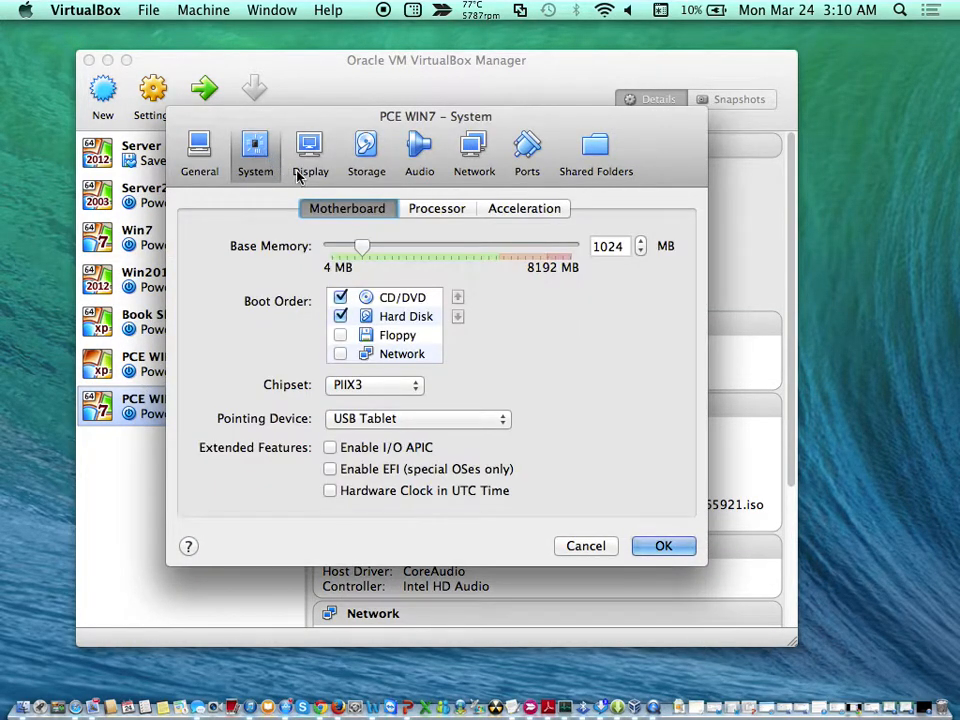
pyautogui.click(200, 150)
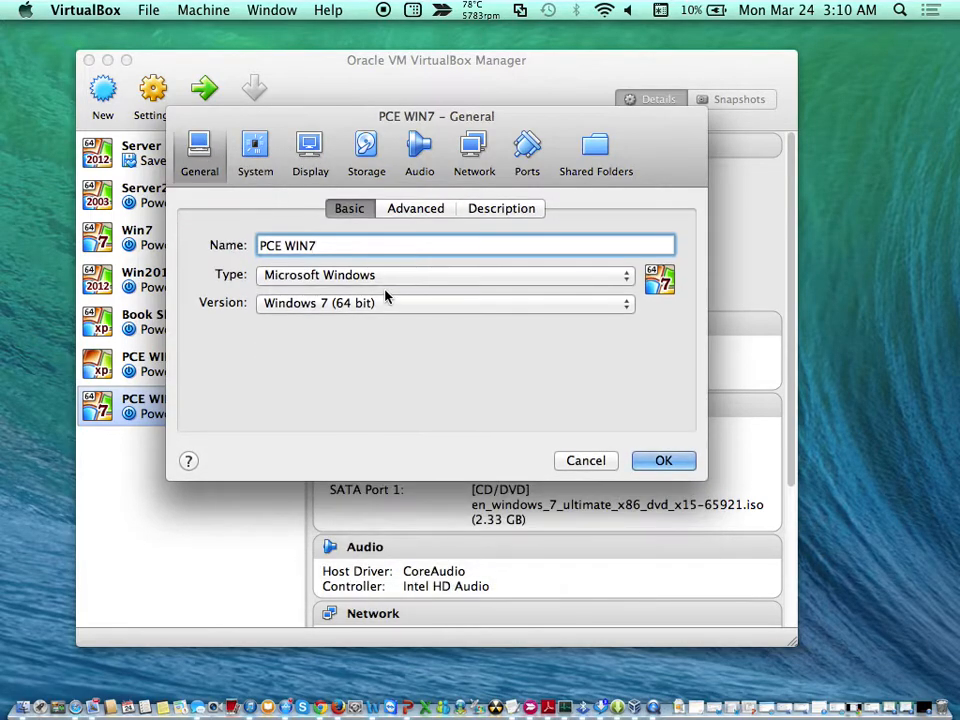
pyautogui.click(385, 303)
pyautogui.click(373, 290)
pyautogui.click(663, 460)
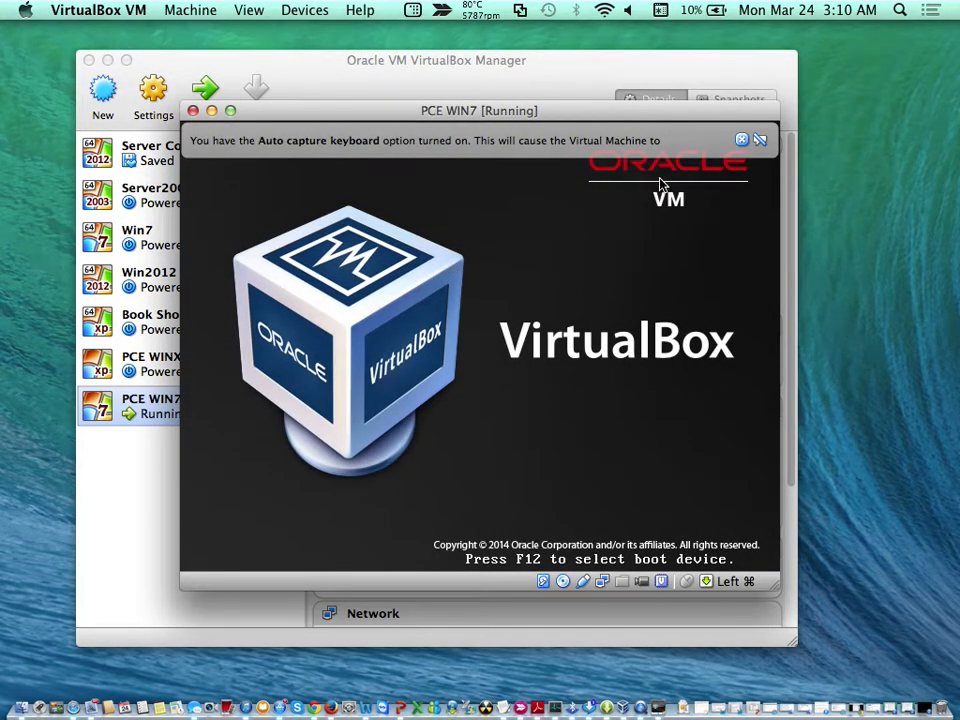
# Test booting PCE WIN7 from the ISO on the IDE controller, dismissing the keyboard capture notice, and power it off.
pyautogui.click(740, 139)
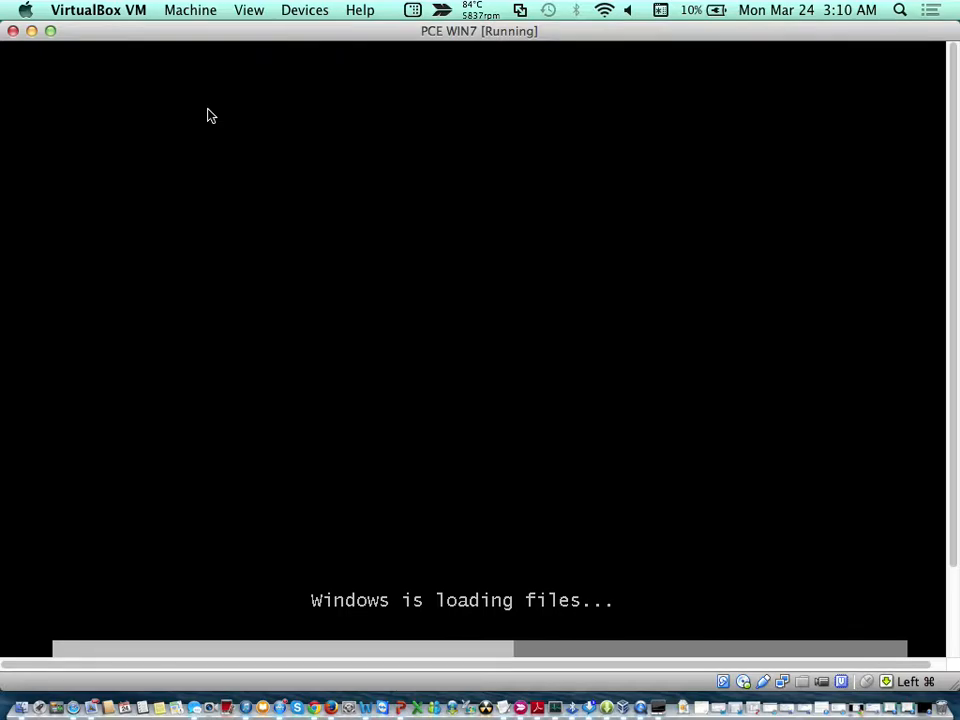
pyautogui.click(13, 32)
pyautogui.click(563, 196)
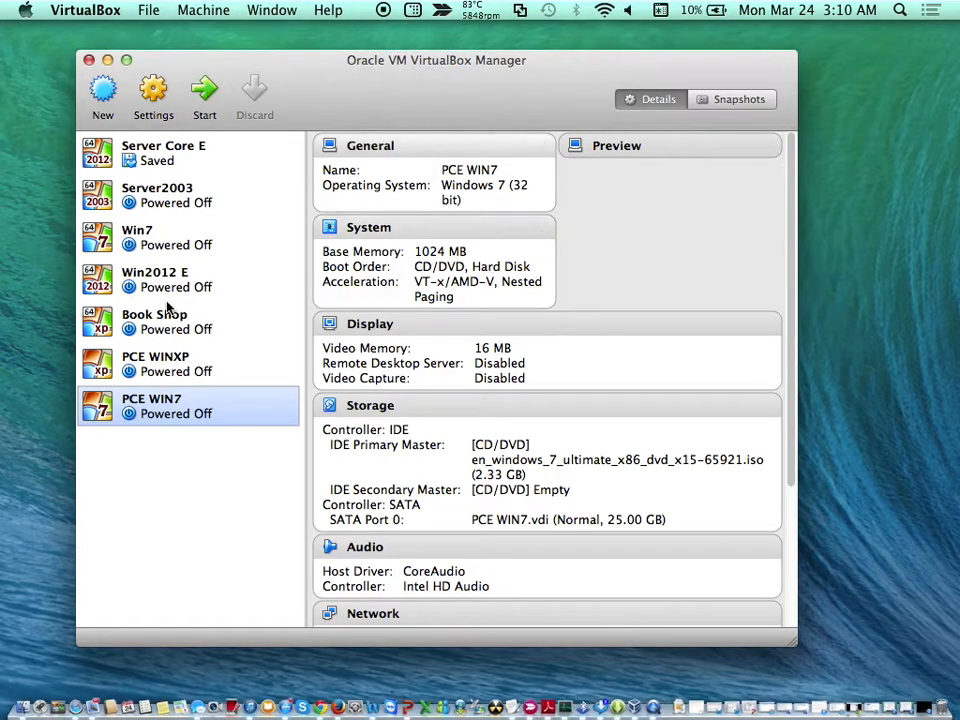
# Reopen the PCE WIN7 storage settings and remove the Windows 7 ISO's CD/DVD drive from the IDE controller.
pyautogui.click(158, 96)
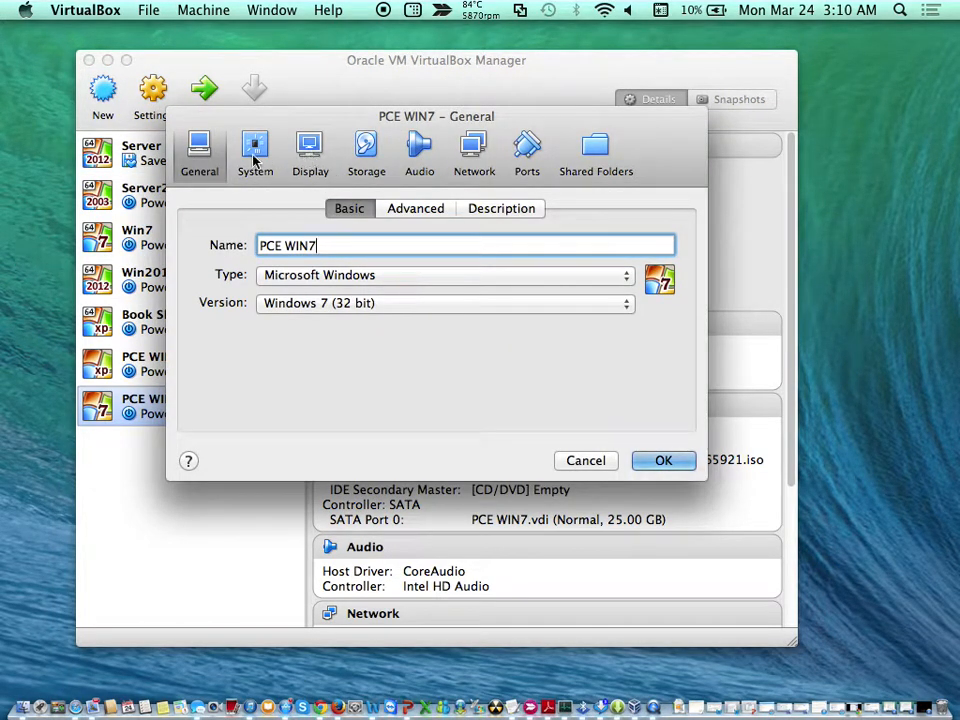
pyautogui.click(368, 152)
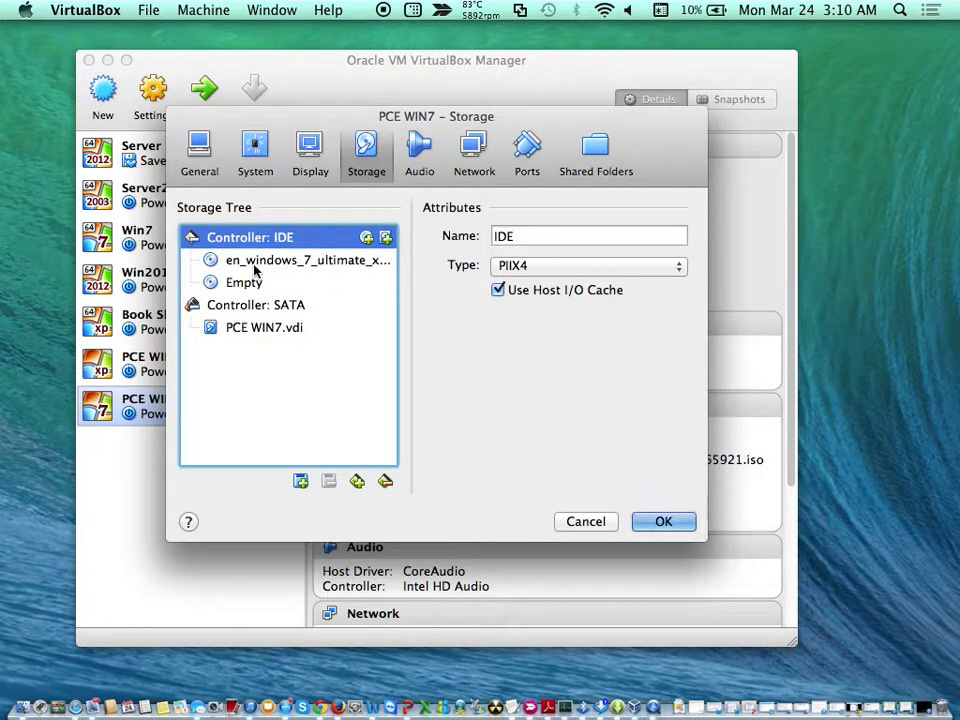
pyautogui.click(282, 327)
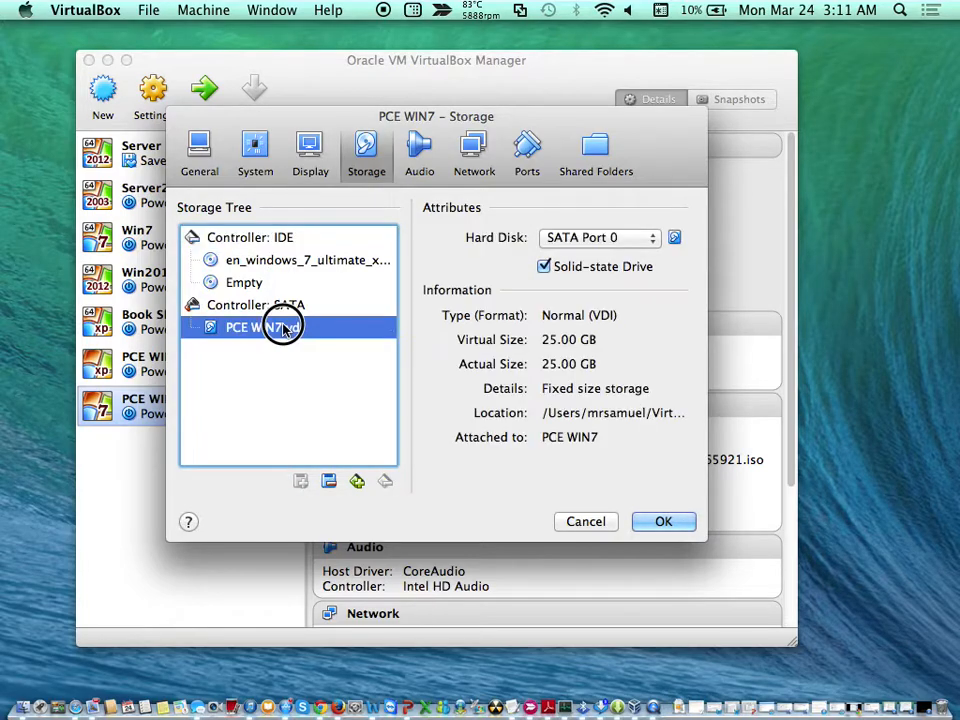
pyautogui.click(286, 261)
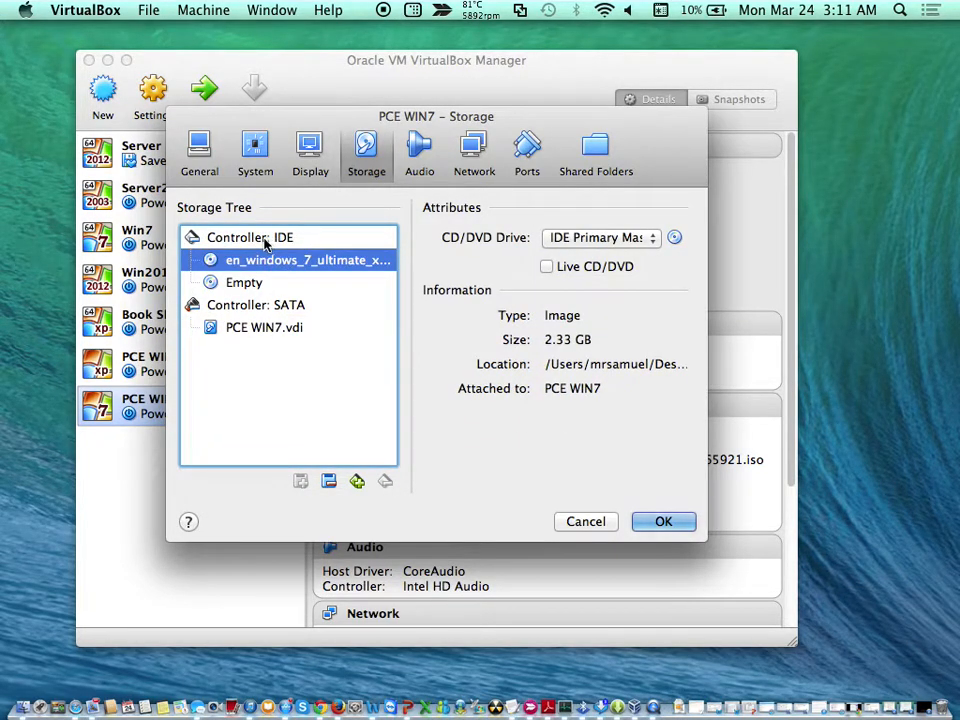
pyautogui.click(280, 240)
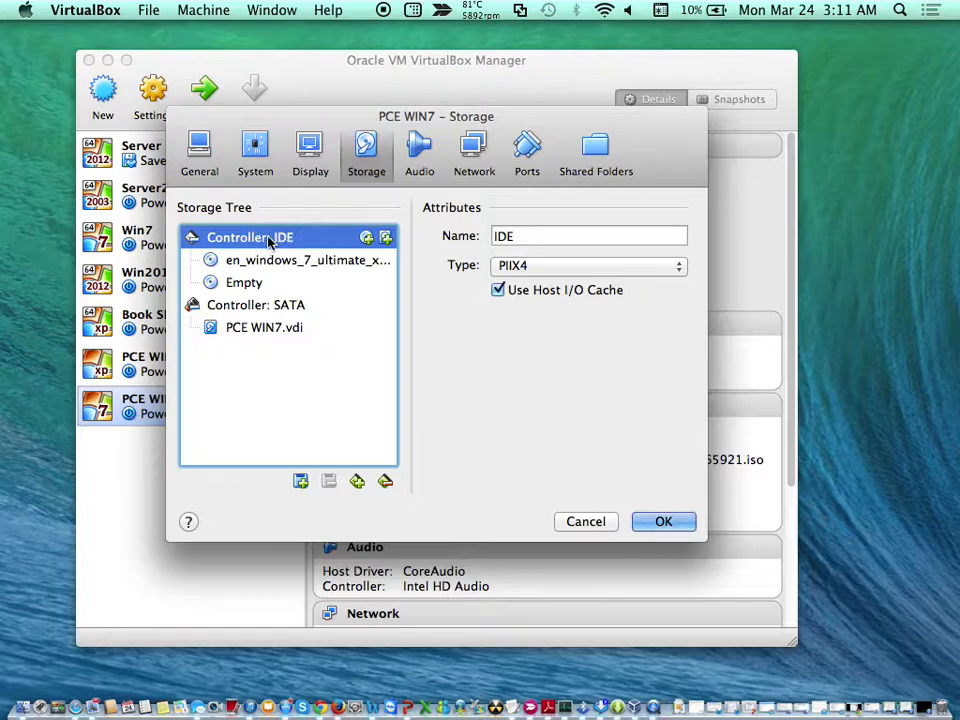
pyautogui.click(287, 262)
pyautogui.click(329, 481)
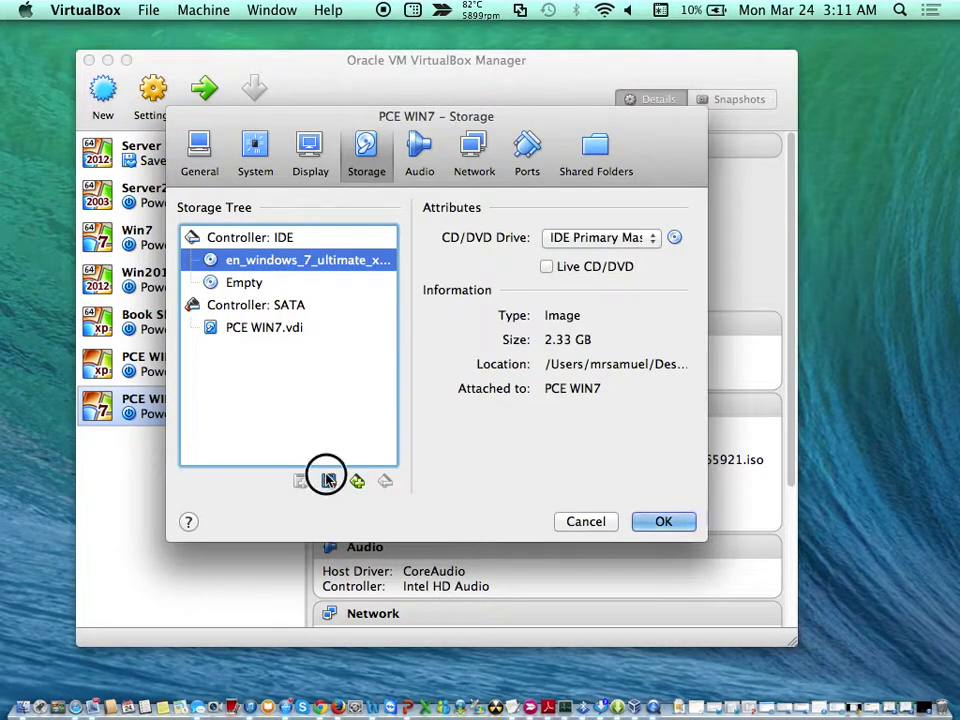
# Add the Windows 7 Ultimate x86 ISO from the Desktop back to the IDE controller as a new CD/DVD drive.
pyautogui.click(262, 243)
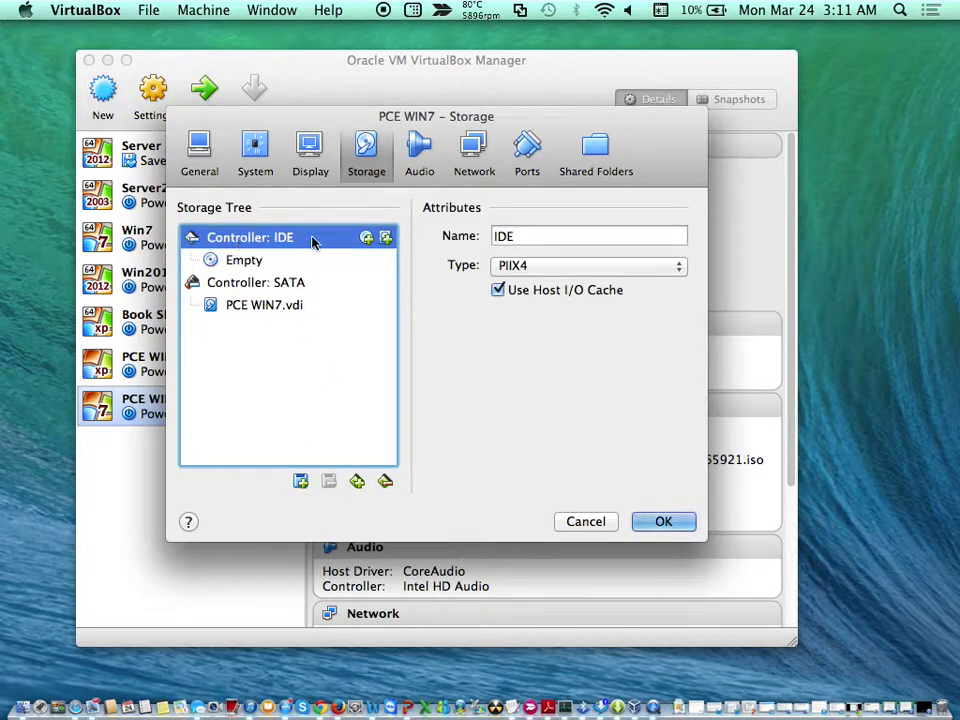
pyautogui.click(366, 239)
pyautogui.click(423, 309)
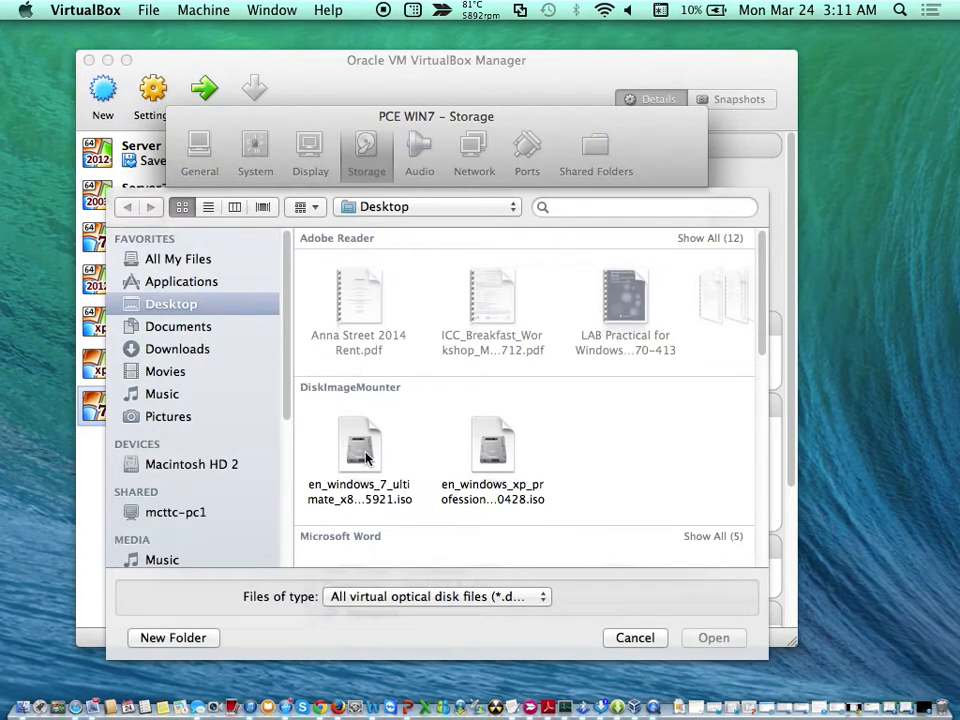
pyautogui.click(367, 457)
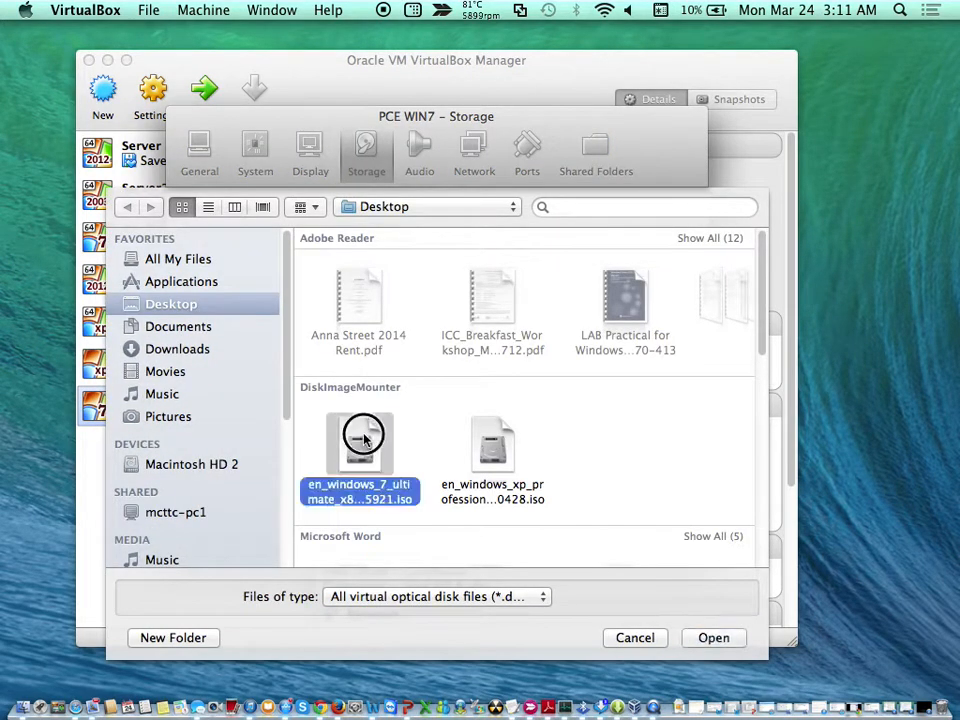
pyautogui.click(718, 644)
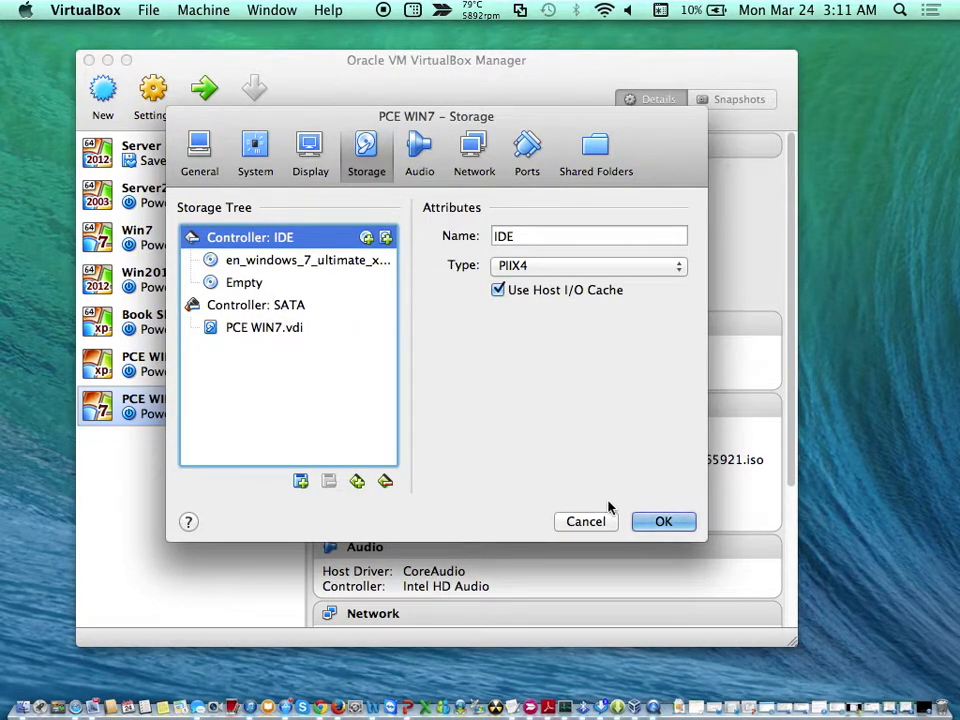
# Save the PCE WIN7 storage settings and boot the virtual machine from the Windows 7 ISO, dismissing the keyboard capture notice.
pyautogui.click(661, 521)
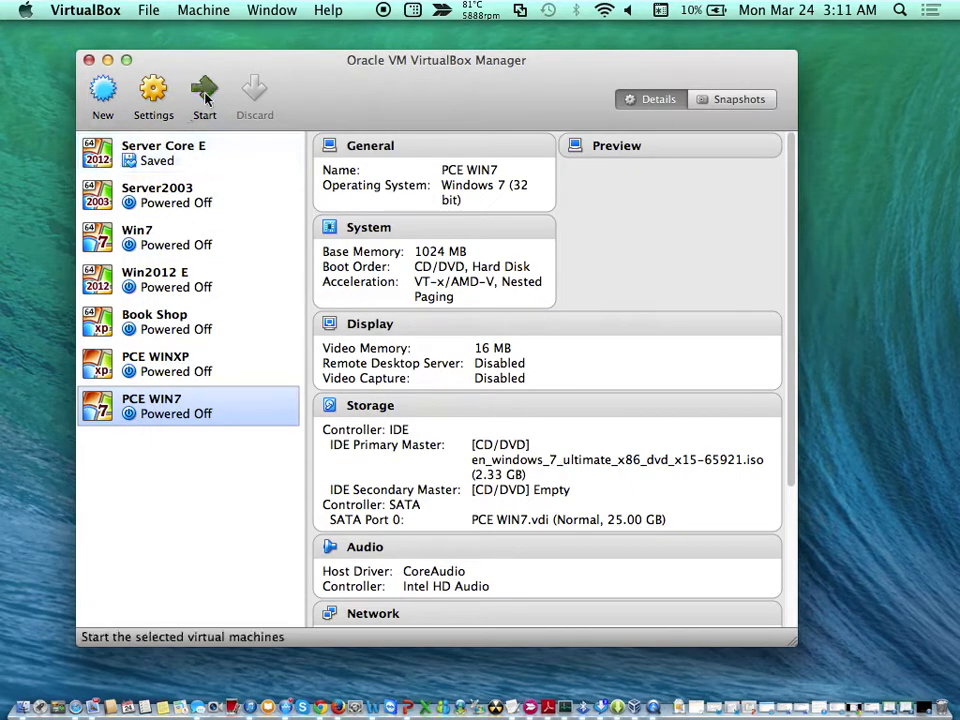
pyautogui.click(204, 95)
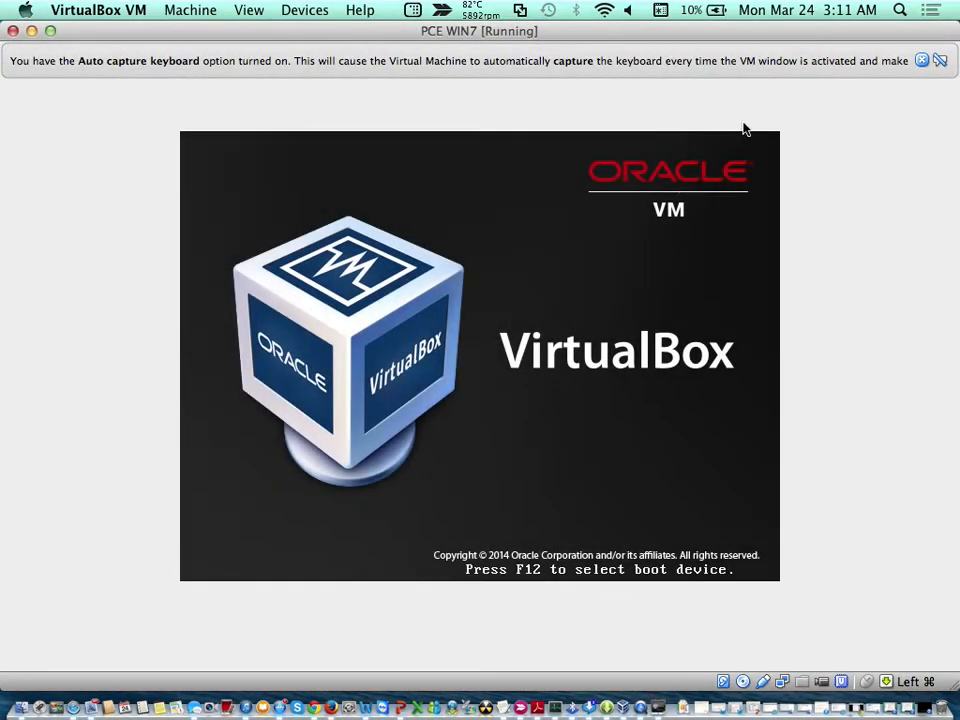
pyautogui.click(921, 60)
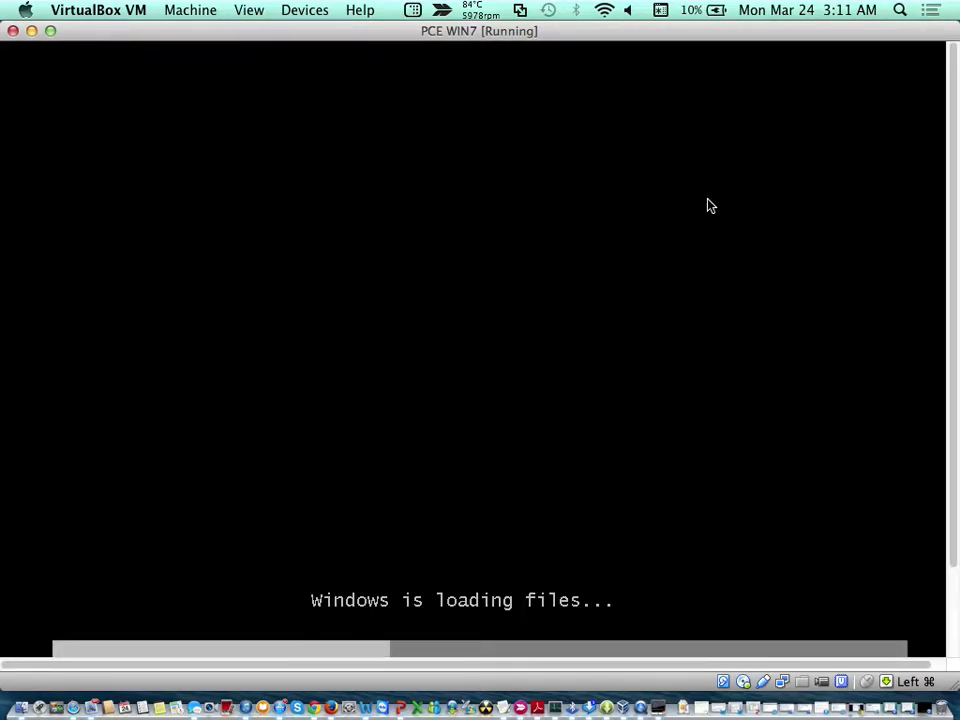
# Switch the running PCE WIN7 virtual machine to fullscreen mode.
pyautogui.click(249, 16)
pyautogui.click(248, 38)
pyautogui.click(519, 229)
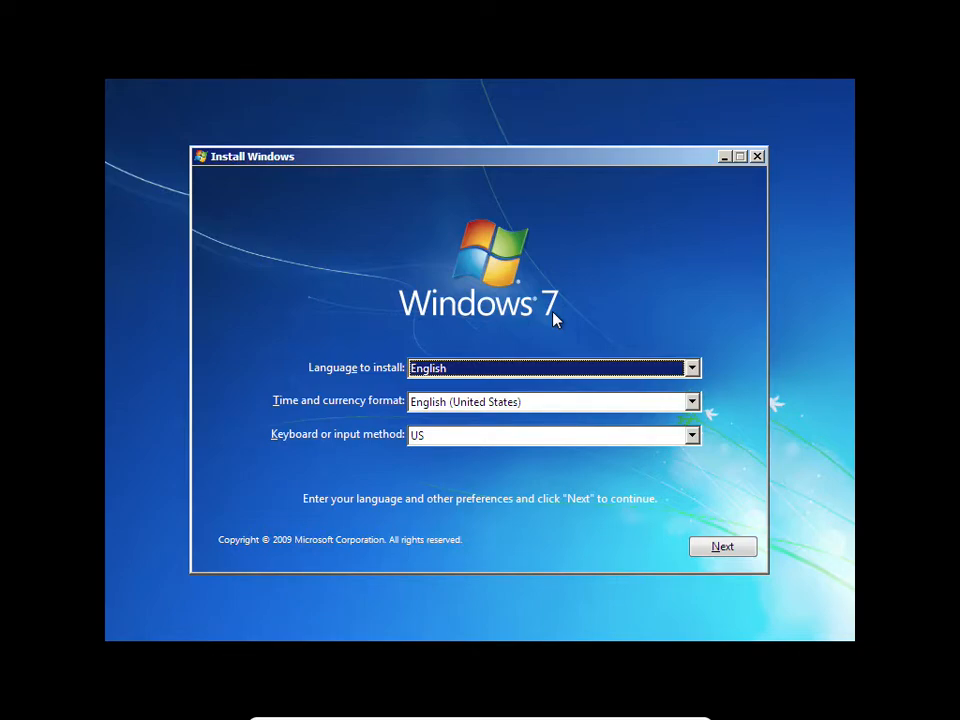
# Review the setup language options, keep English, English (United States) format and US keyboard, and continue.
pyautogui.click(471, 404)
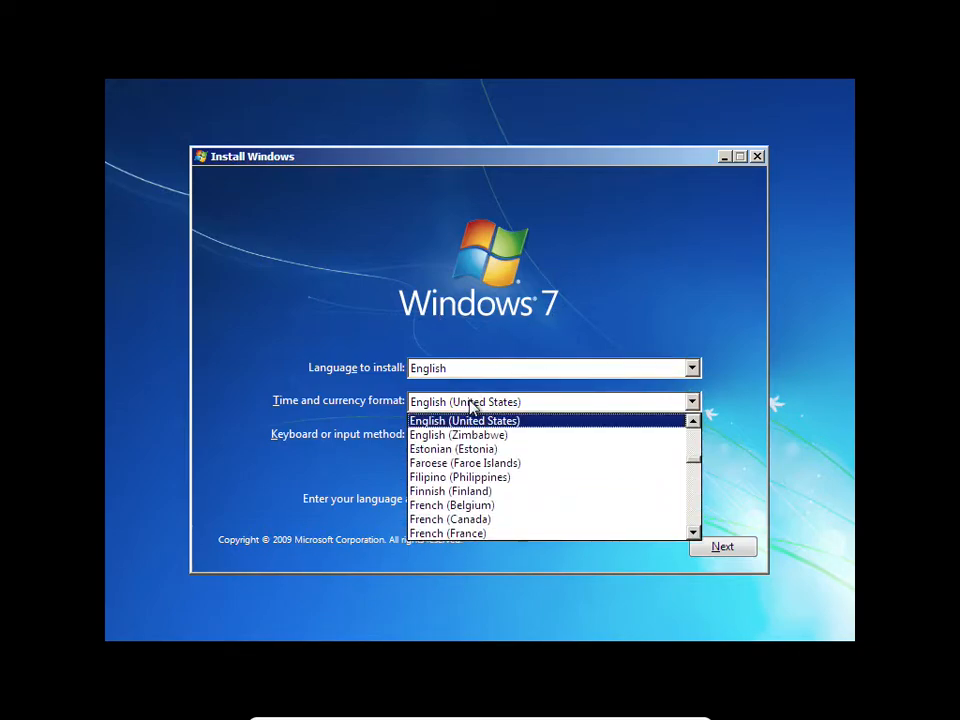
pyautogui.click(471, 404)
pyautogui.click(471, 373)
pyautogui.click(466, 387)
pyautogui.click(456, 436)
pyautogui.click(455, 435)
pyautogui.click(717, 546)
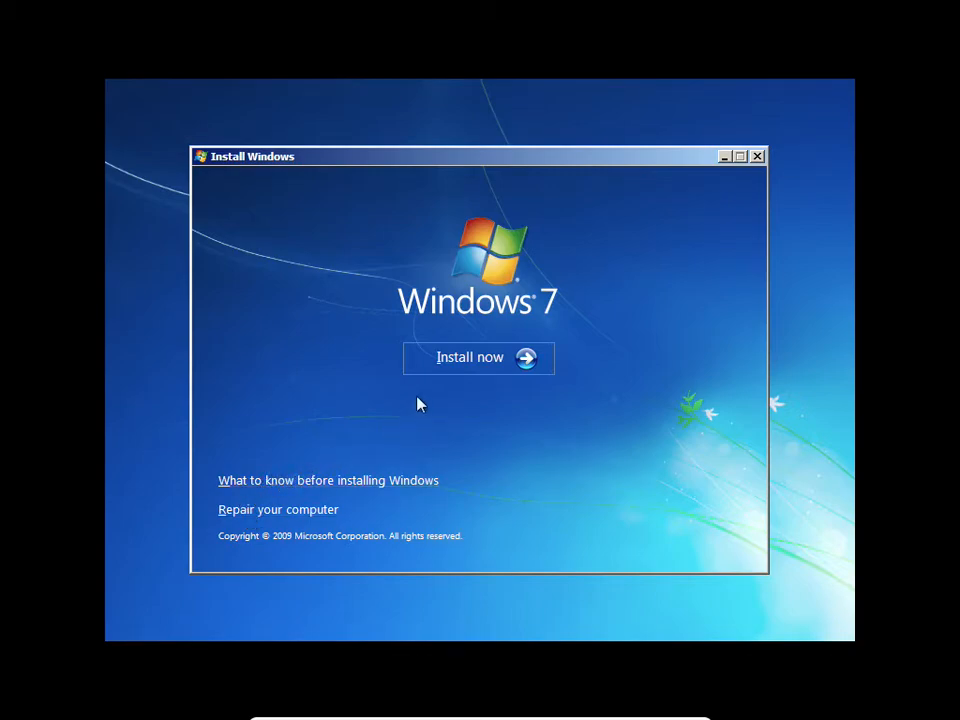
# Start the Windows 7 installation, accepting the license terms and choosing the Custom (advanced) installation type.
pyautogui.click(436, 362)
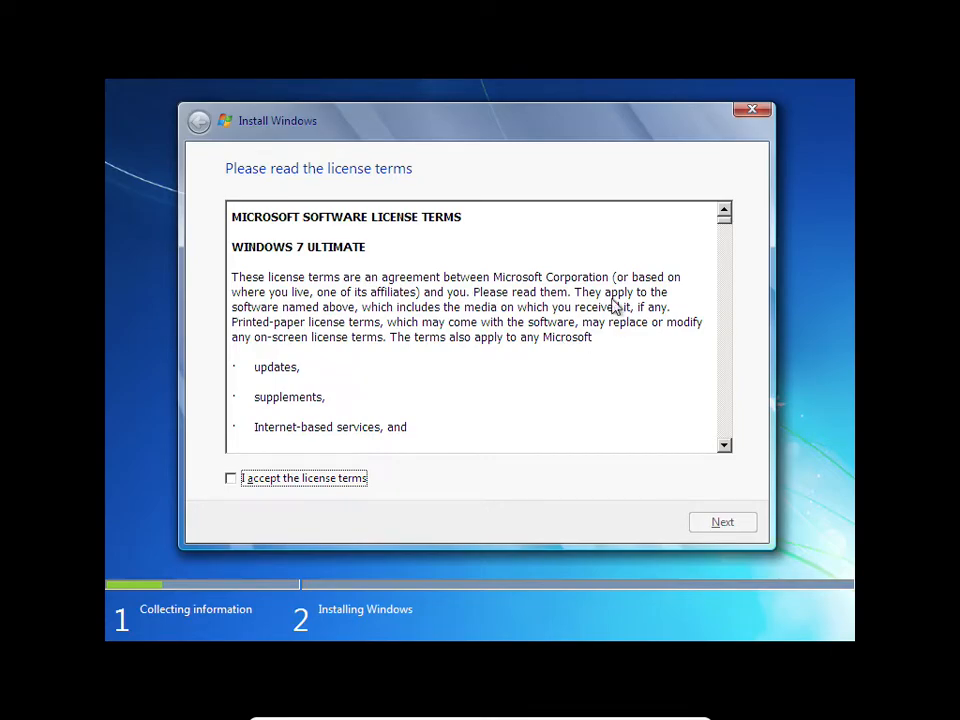
pyautogui.click(292, 481)
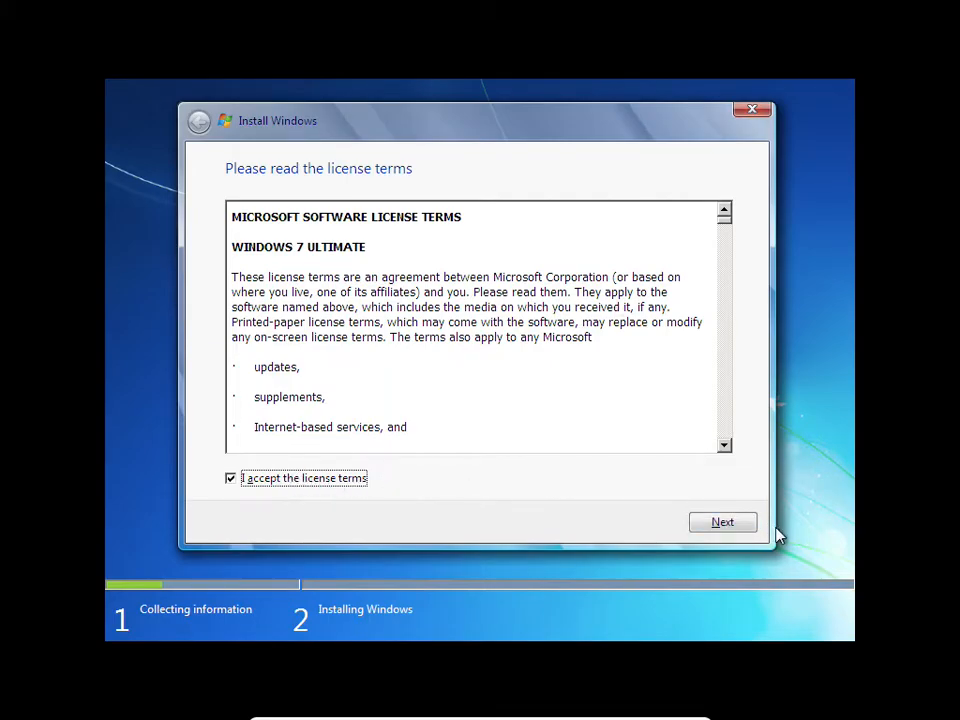
pyautogui.click(722, 524)
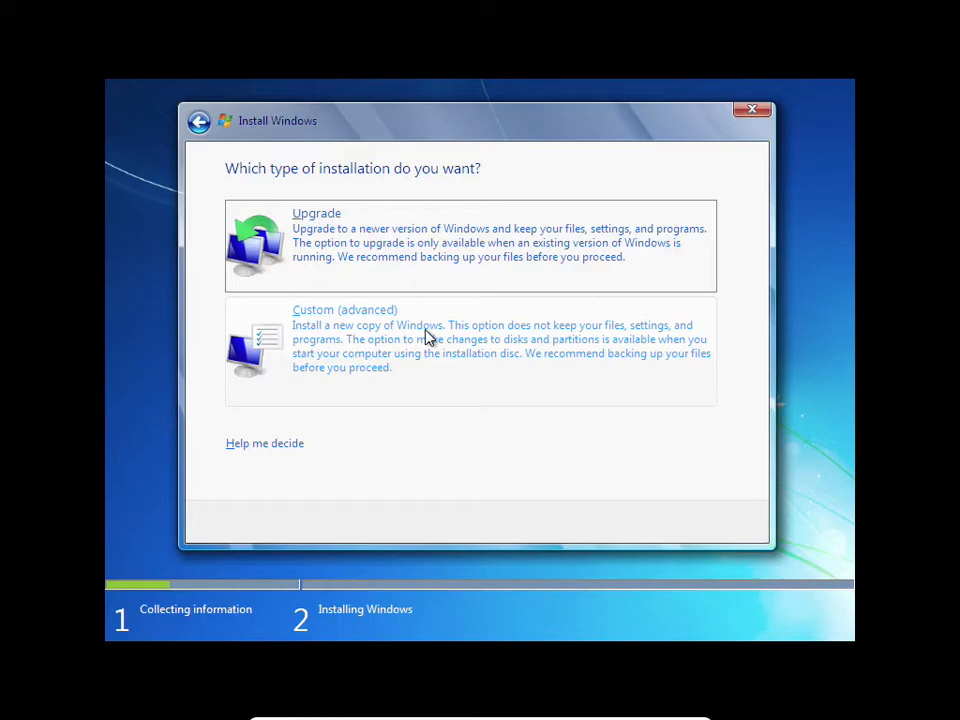
pyautogui.click(366, 341)
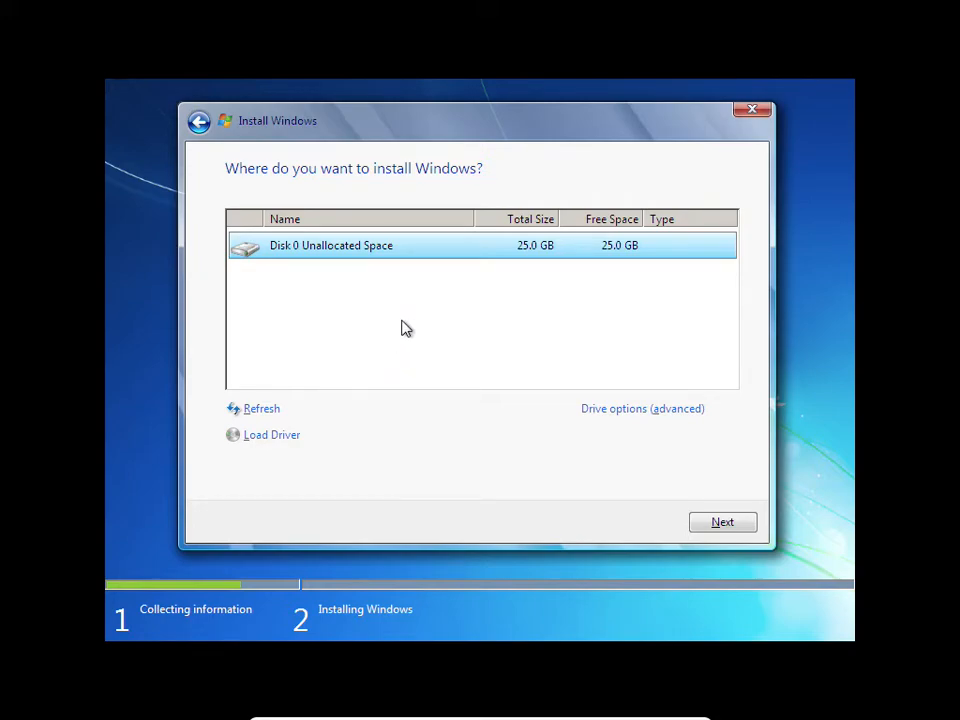
pyautogui.click(662, 418)
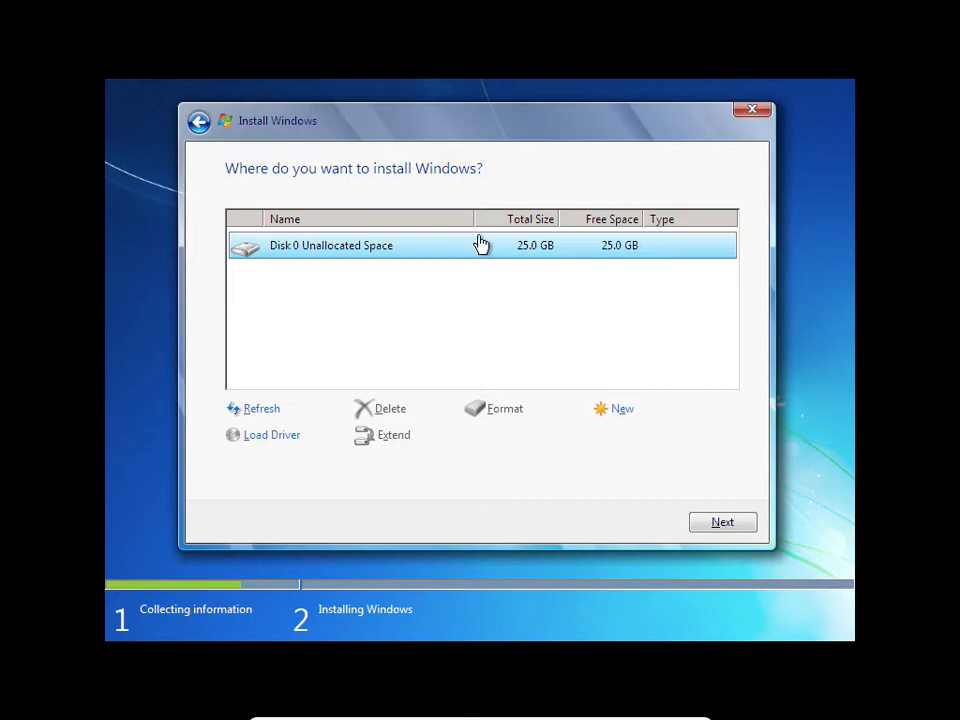
pyautogui.click(614, 410)
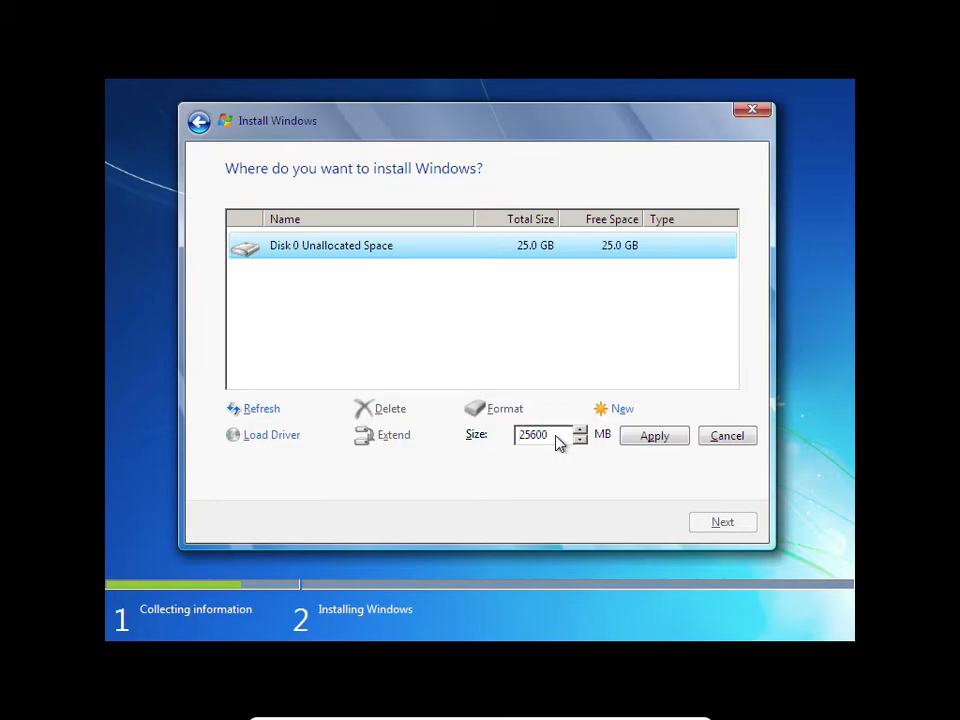
pyautogui.click(728, 439)
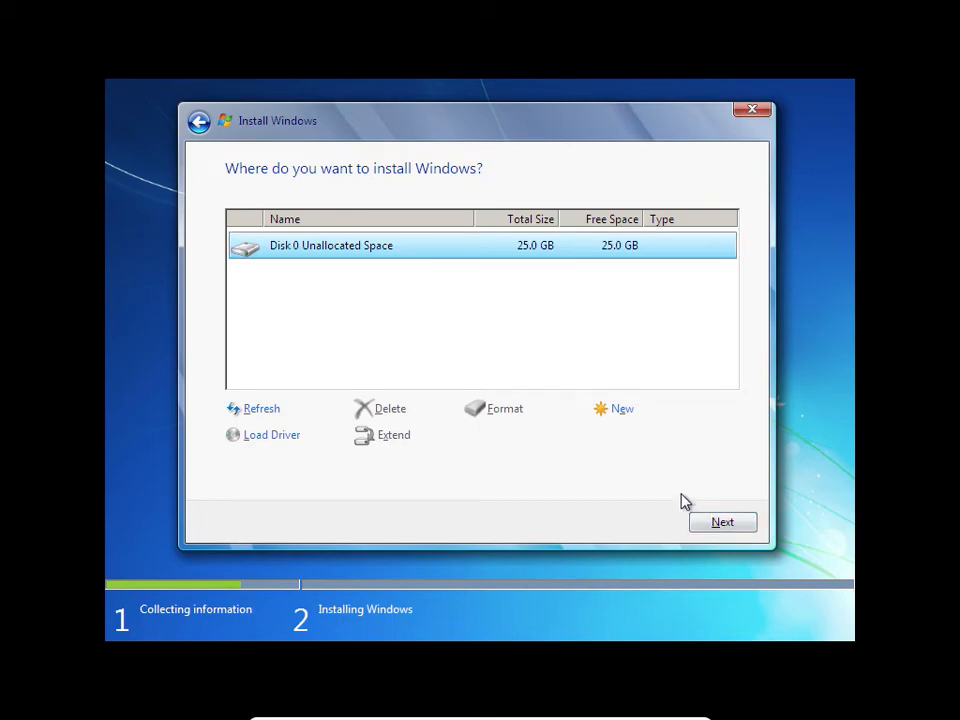
pyautogui.click(626, 414)
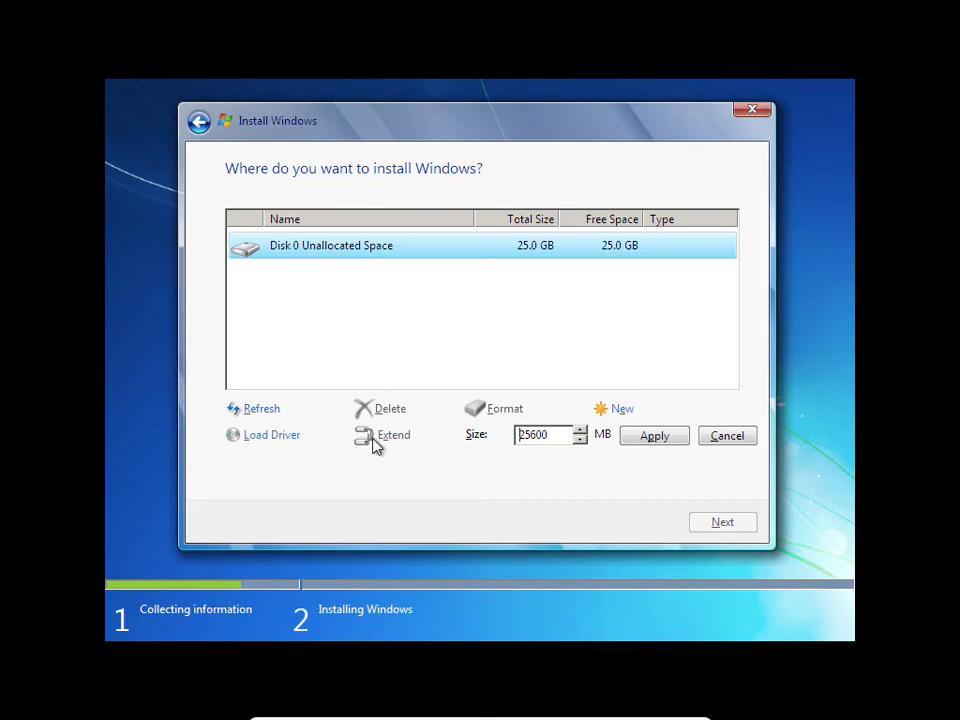
pyautogui.click(727, 433)
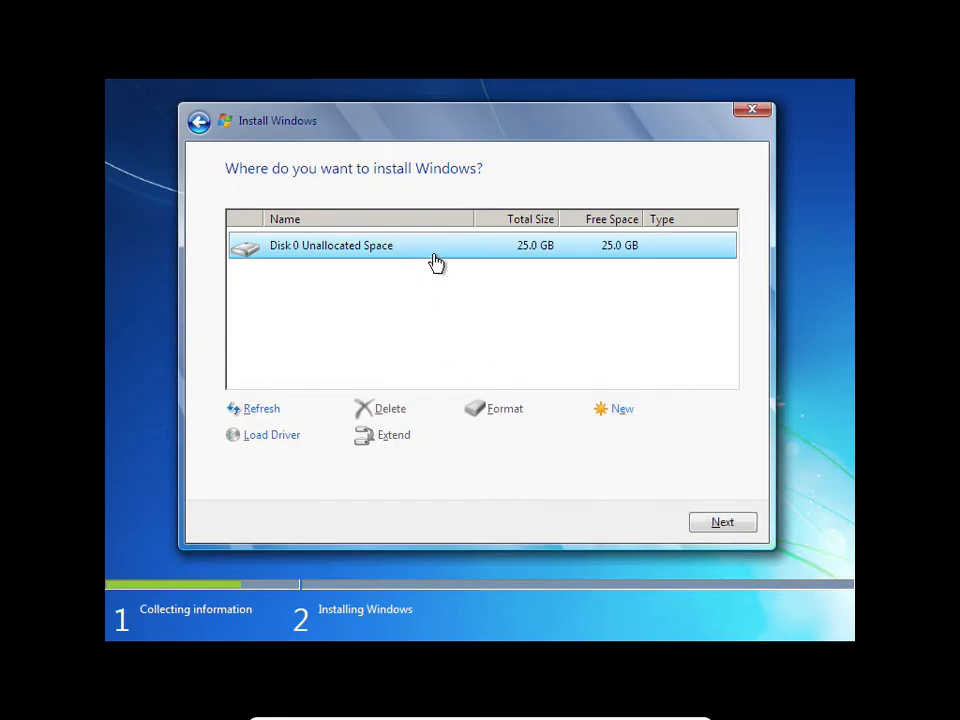
# Install Windows on the unallocated space of Disk 0 without creating a partition manually.
pyautogui.click(707, 521)
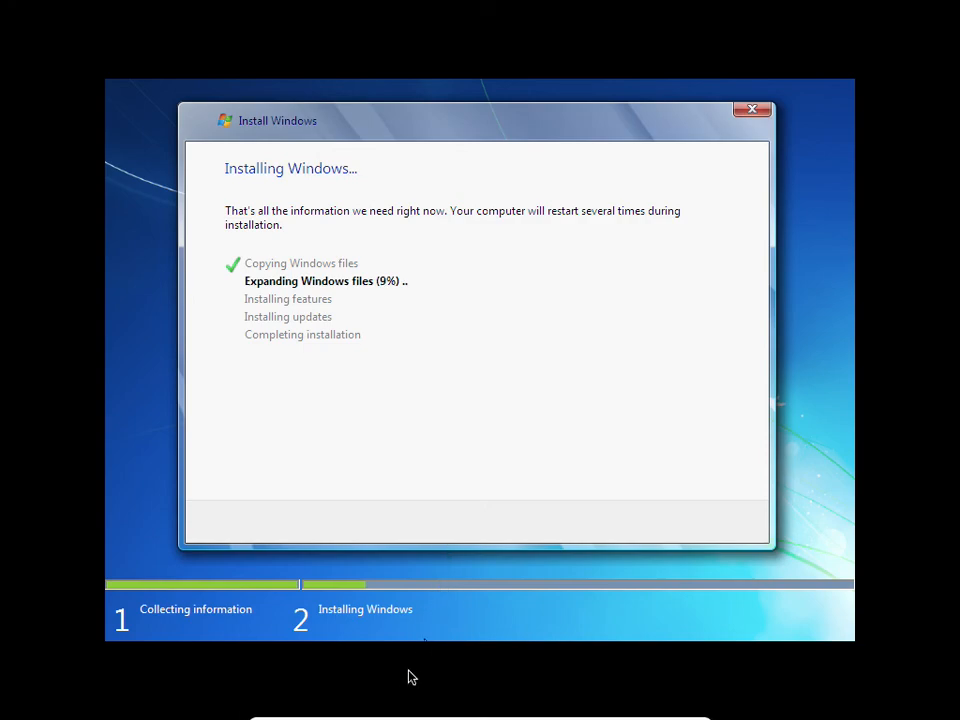
# Open the display mode options of the fullscreen PCE WIN7 virtual machine.
pyautogui.click(386, 708)
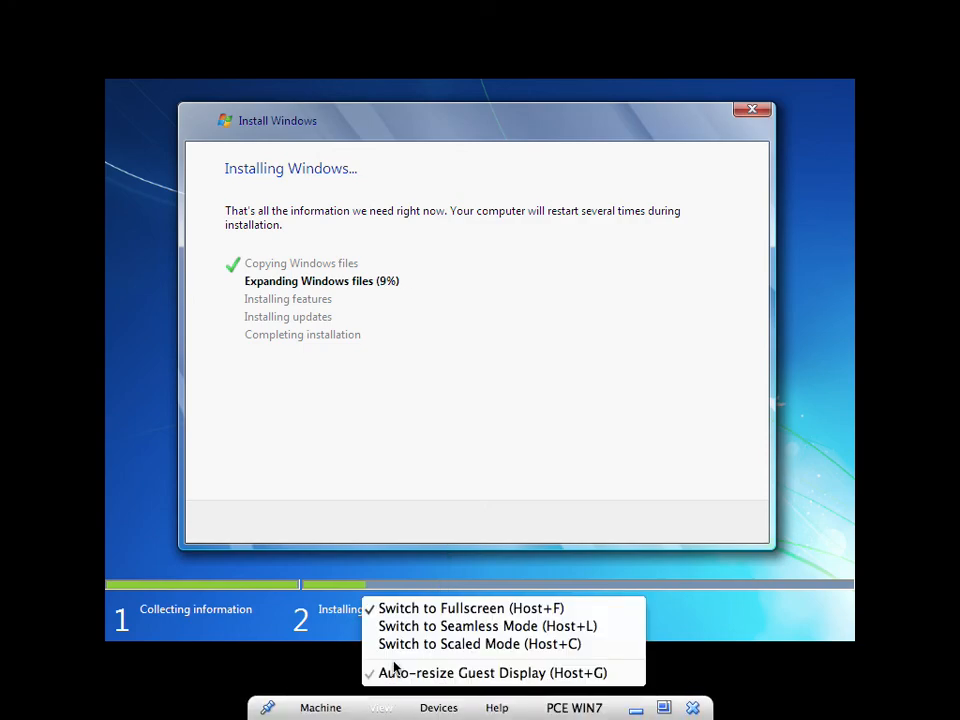